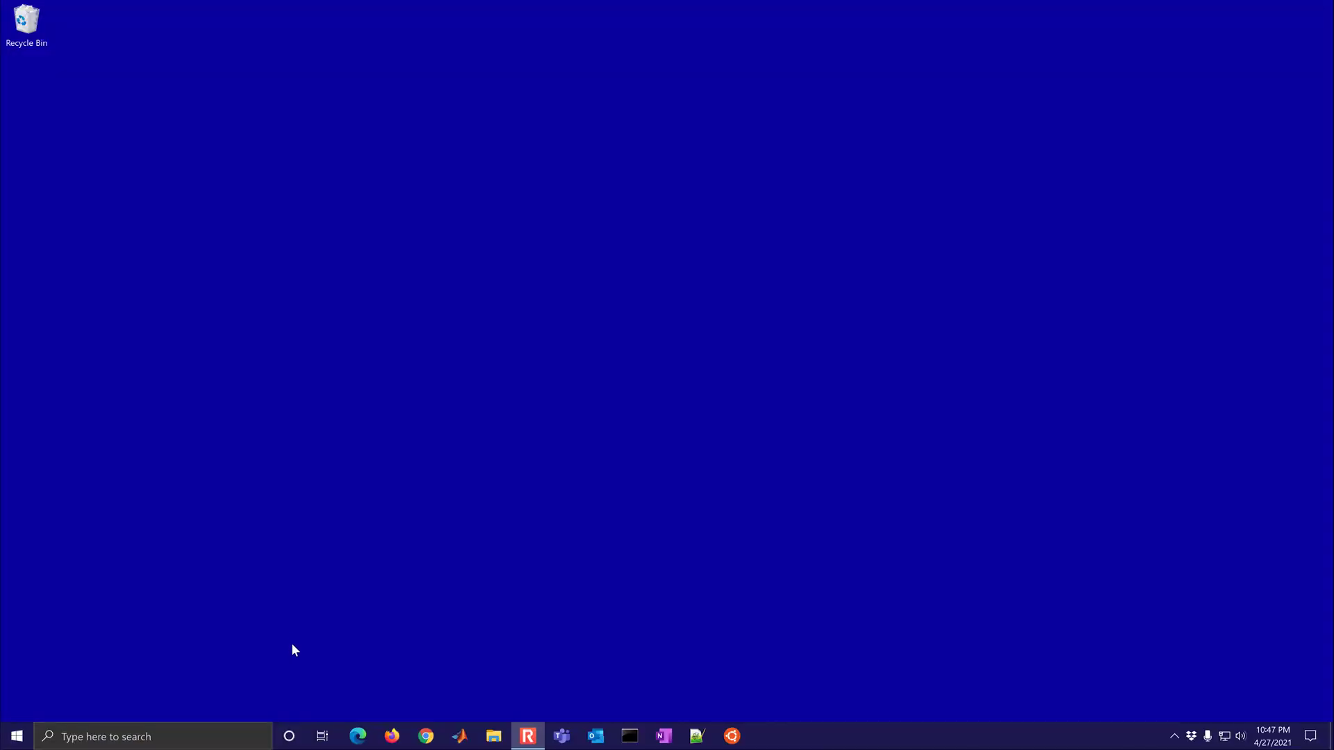
Bring up the ChE 263 home page in Edge, browse its contents, and open the Optimization tutorial
{"action": "left_click", "coordinate": [357, 737]}
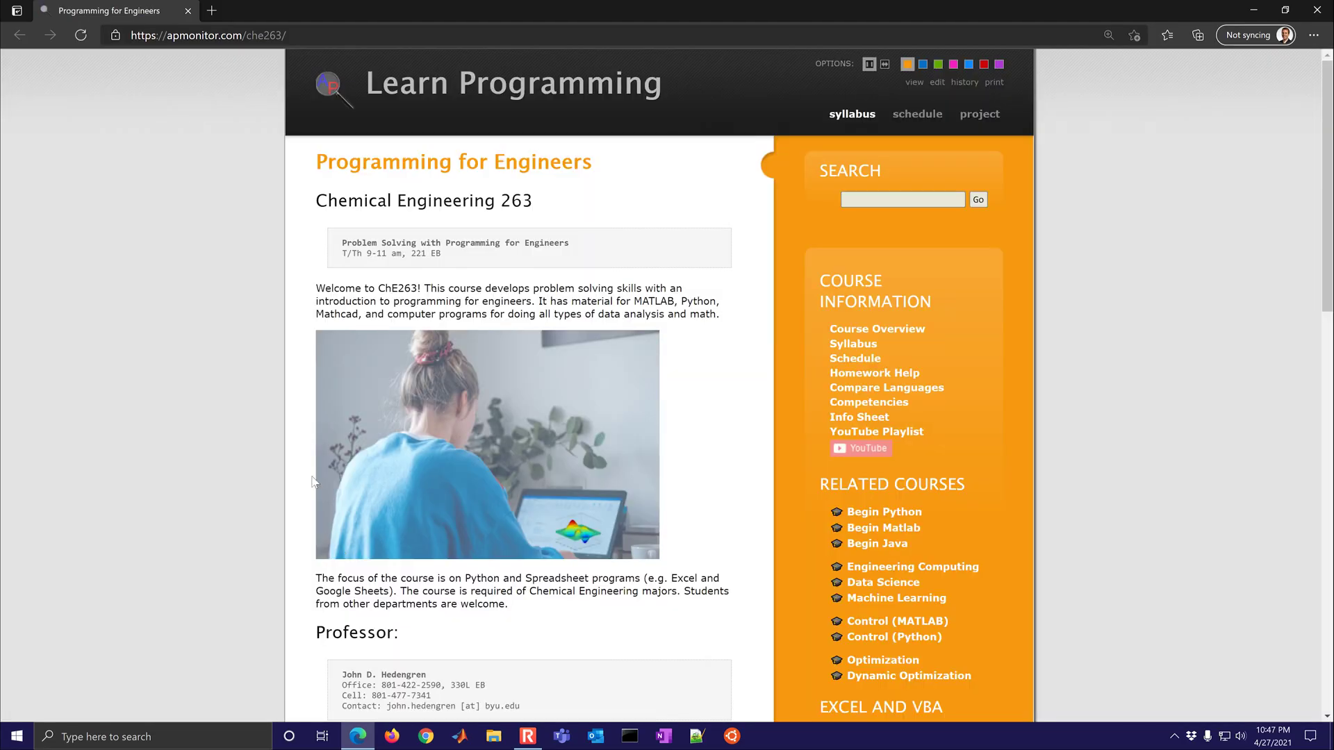
{"action": "key", "text": "ctrl+l"}
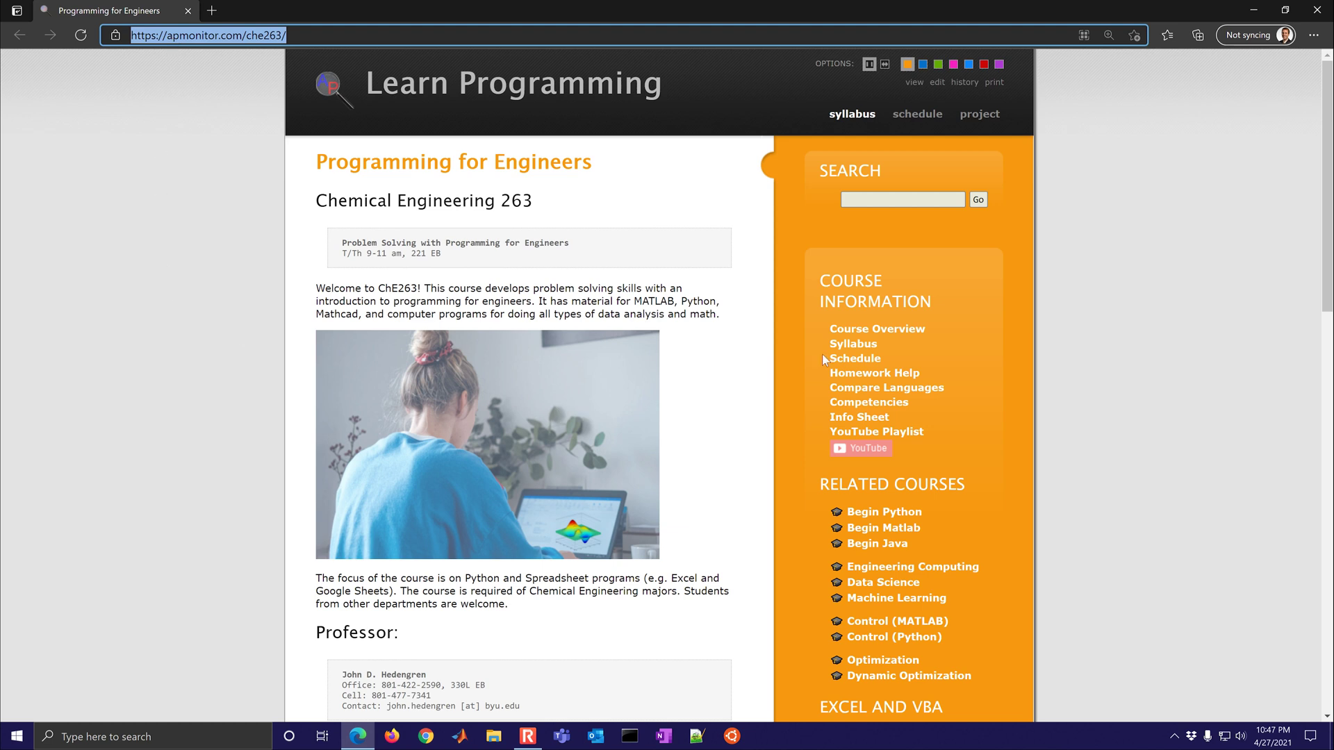
{"action": "scroll", "coordinate": [822, 352], "scroll_direction": "down", "scroll_amount": 1}
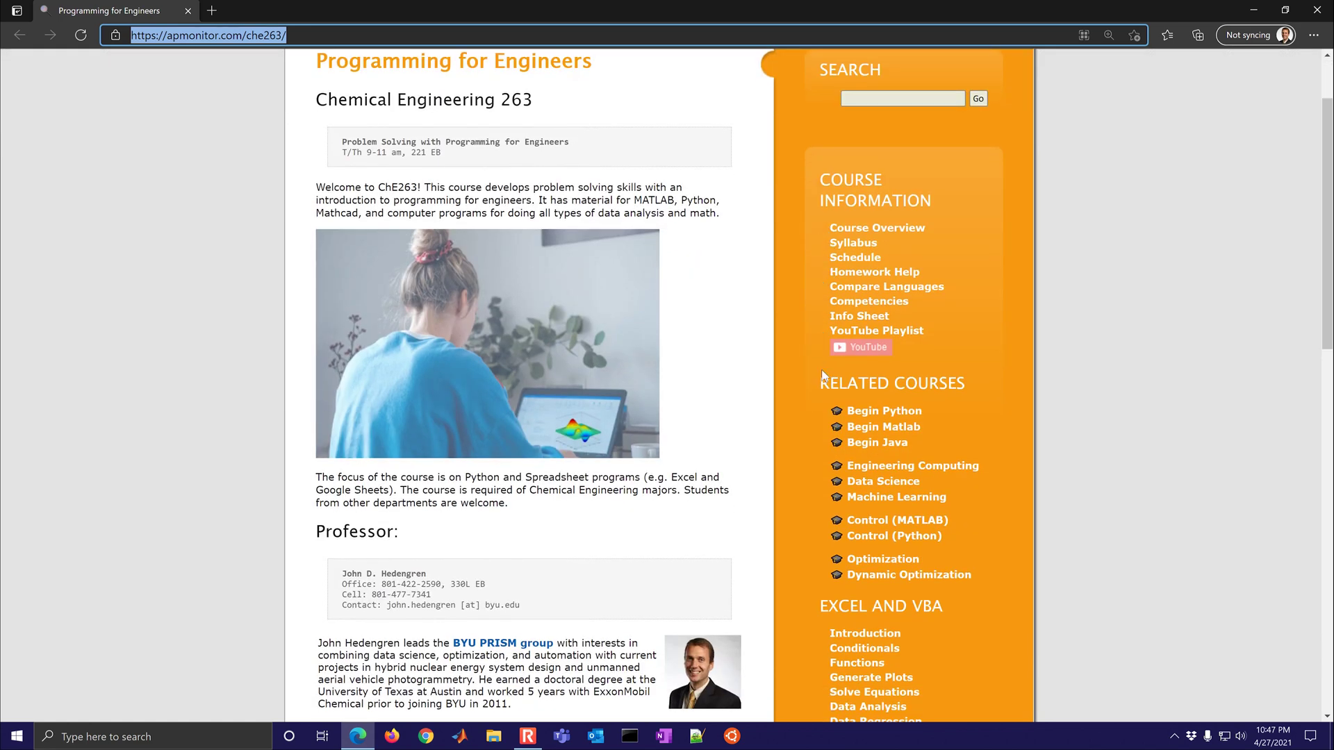
{"action": "scroll", "coordinate": [818, 531], "scroll_direction": "down", "scroll_amount": 2}
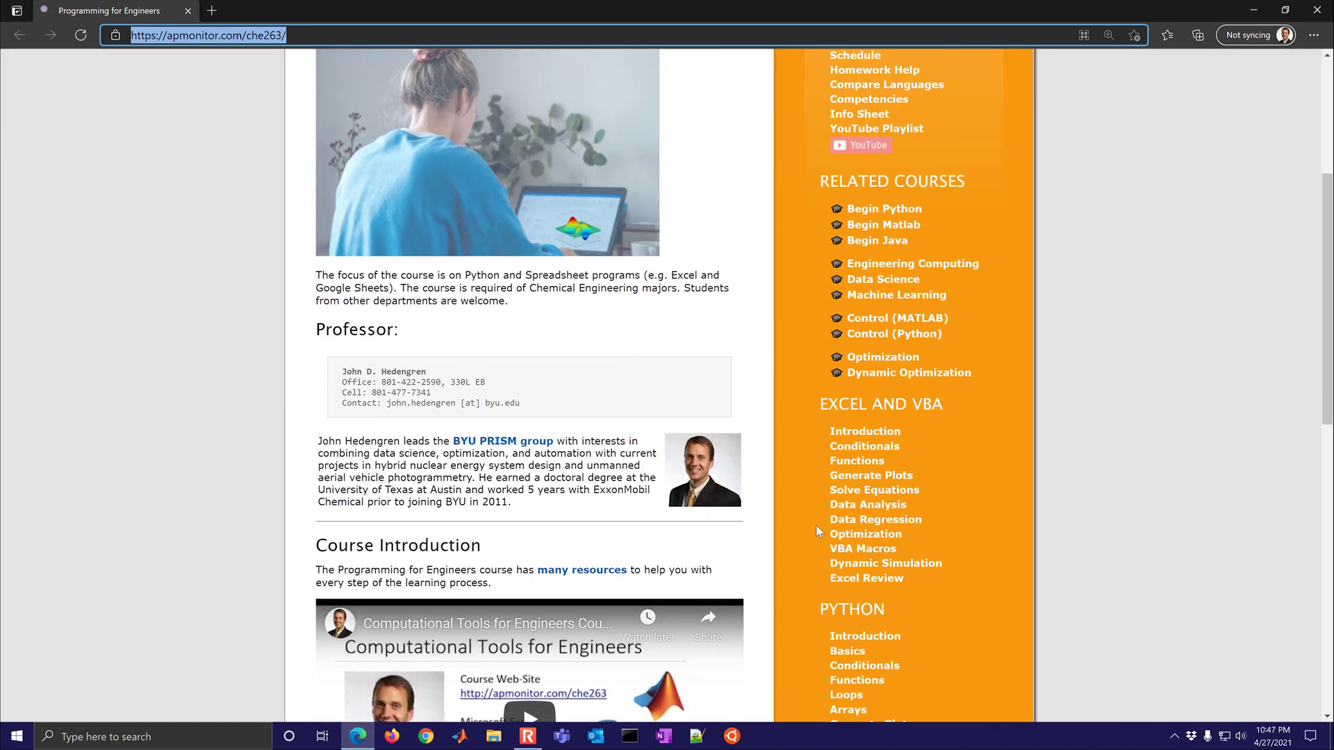
{"action": "scroll", "coordinate": [816, 525], "scroll_direction": "up", "scroll_amount": 2}
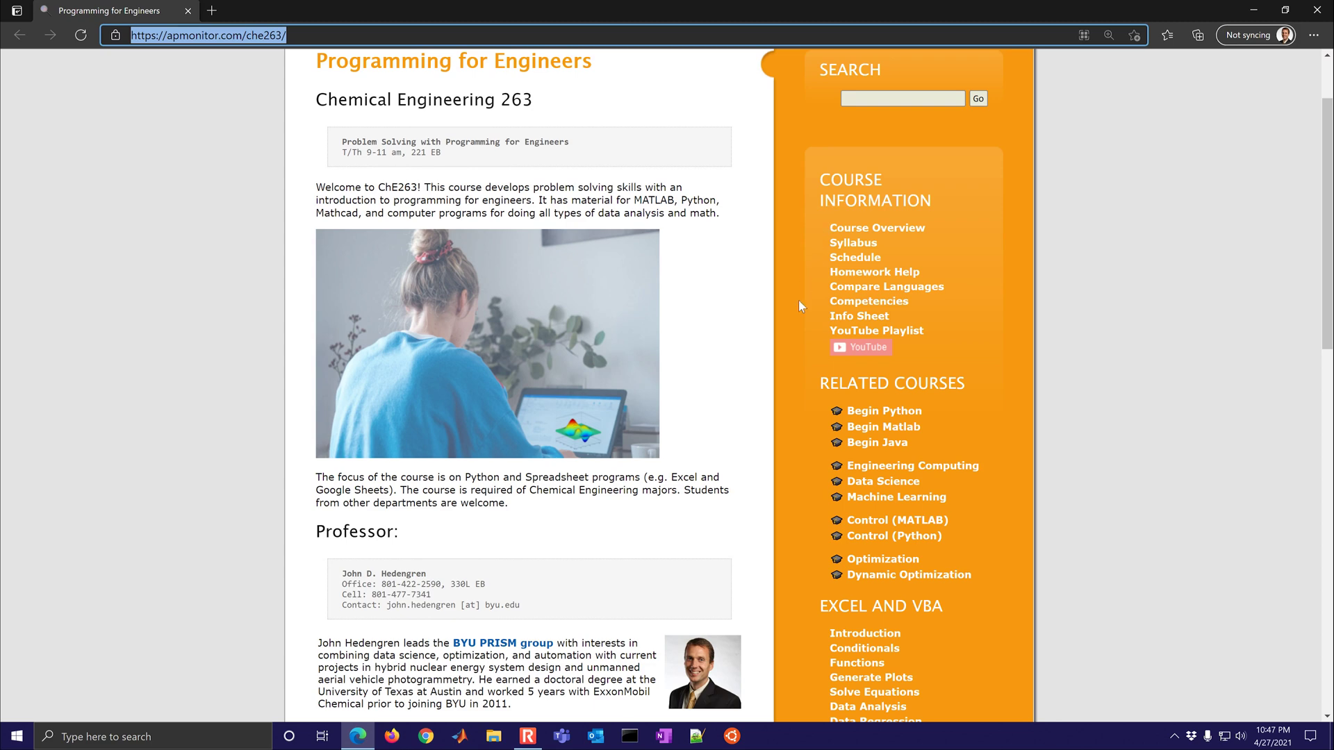
{"action": "scroll", "coordinate": [808, 442], "scroll_direction": "down", "scroll_amount": 1}
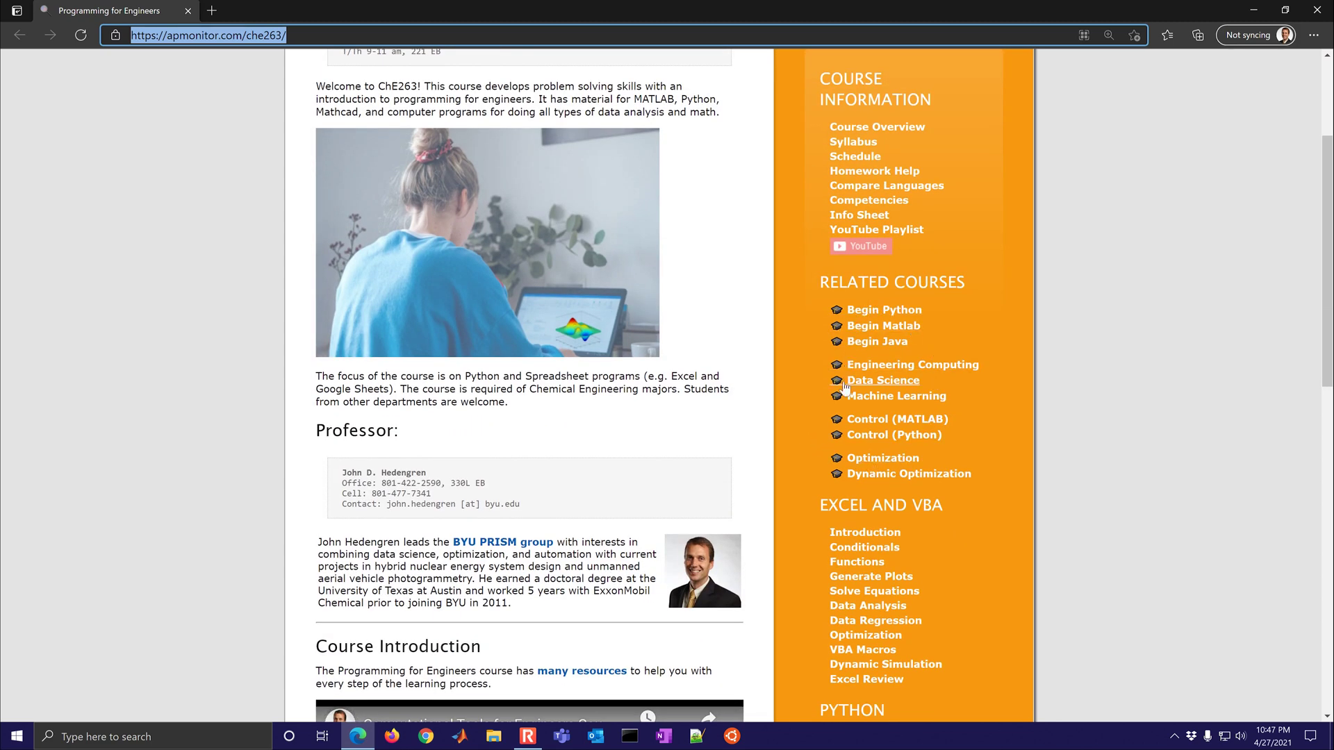
{"action": "scroll", "coordinate": [844, 472], "scroll_direction": "down", "scroll_amount": 4}
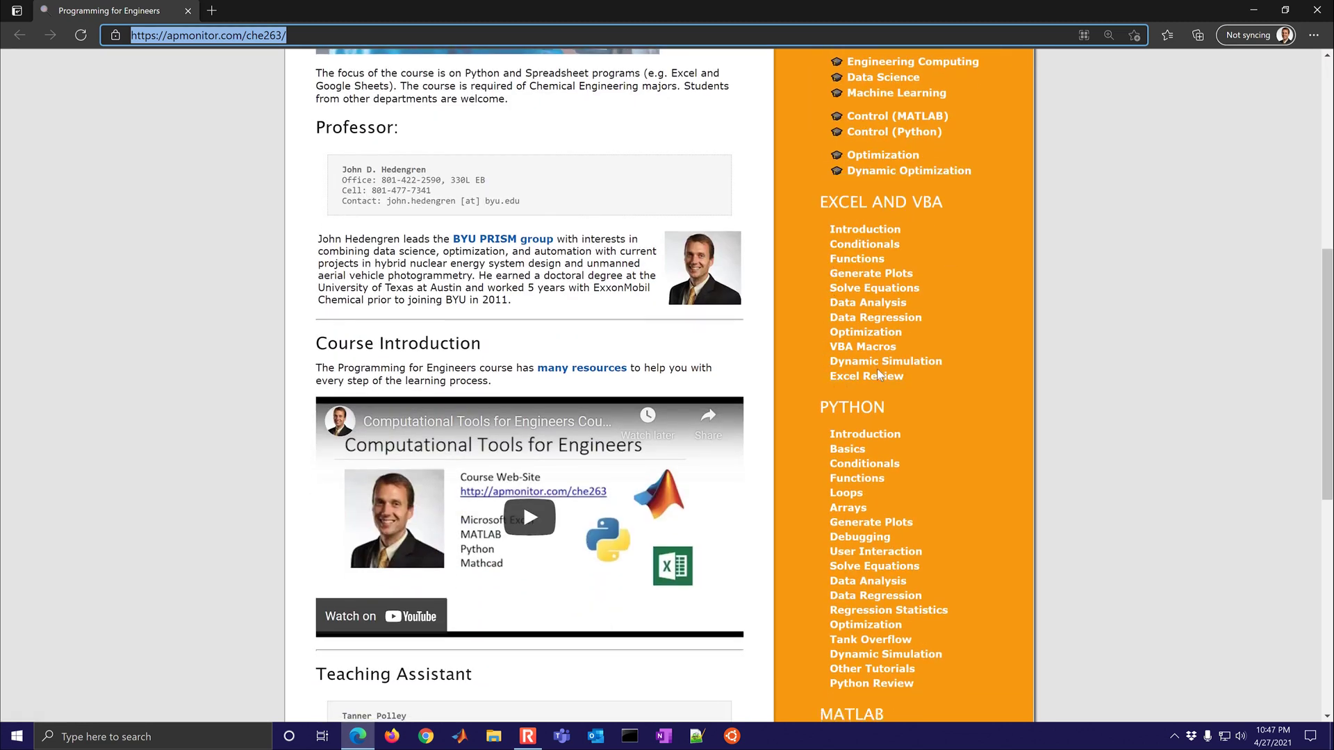
{"action": "scroll", "coordinate": [939, 436], "scroll_direction": "down", "scroll_amount": 3}
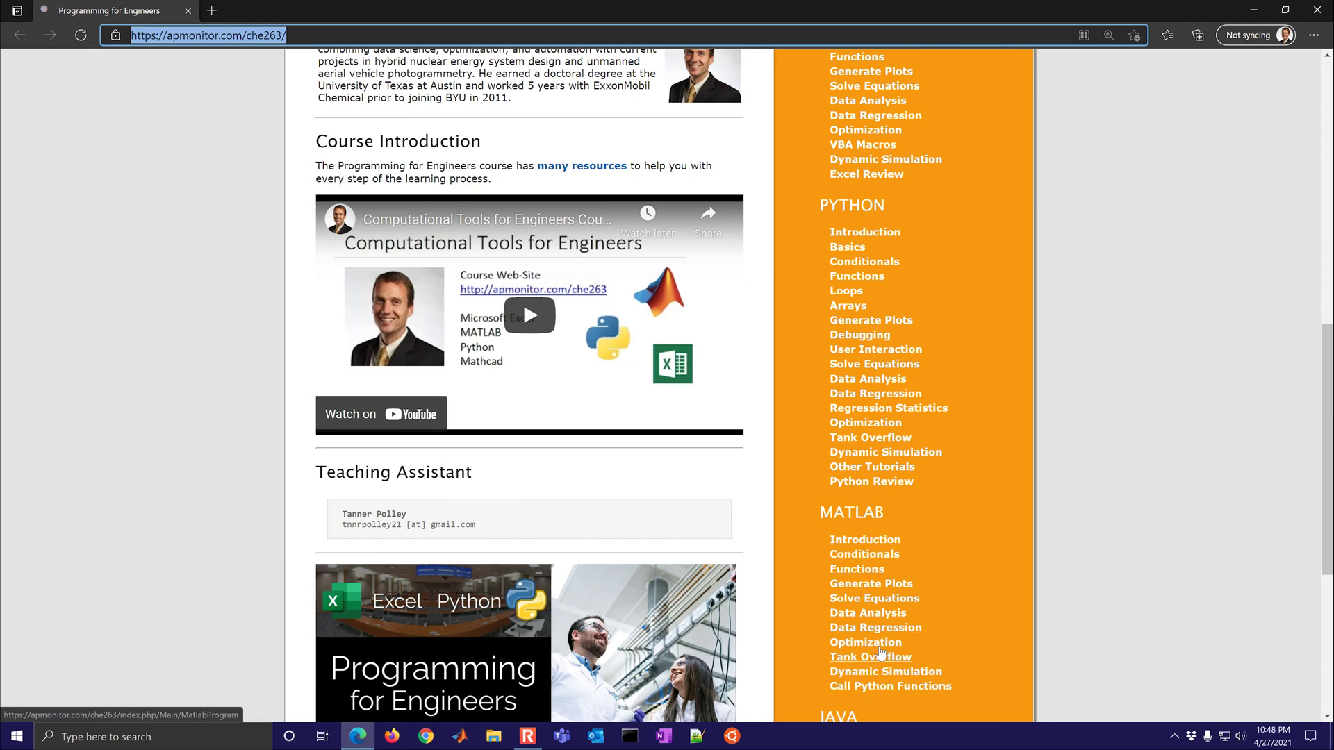
{"action": "left_click", "coordinate": [868, 425]}
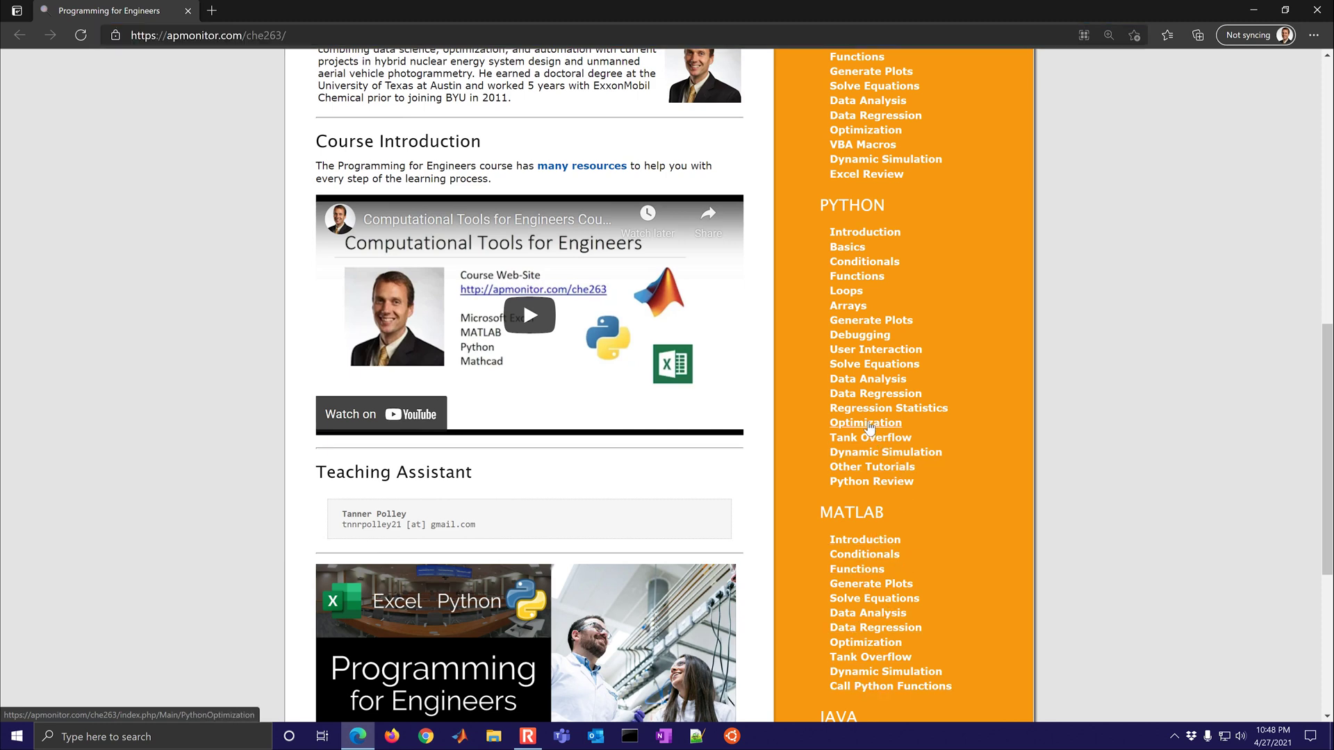
Scroll through the Optimization with MATLAB tutorial's methods
{"action": "scroll", "coordinate": [676, 560], "scroll_direction": "down", "scroll_amount": 3}
{"action": "scroll", "coordinate": [676, 559], "scroll_direction": "down", "scroll_amount": 10}
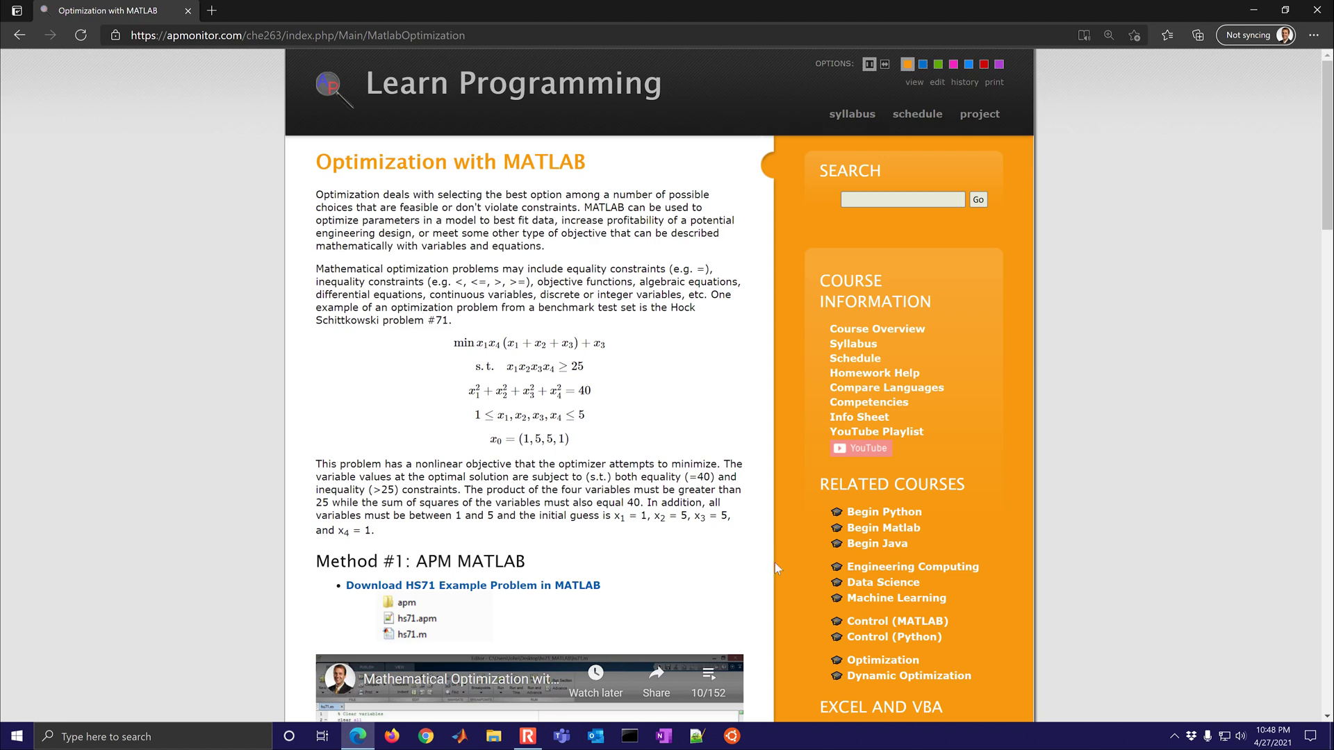
{"action": "scroll", "coordinate": [778, 569], "scroll_direction": "down", "scroll_amount": 15}
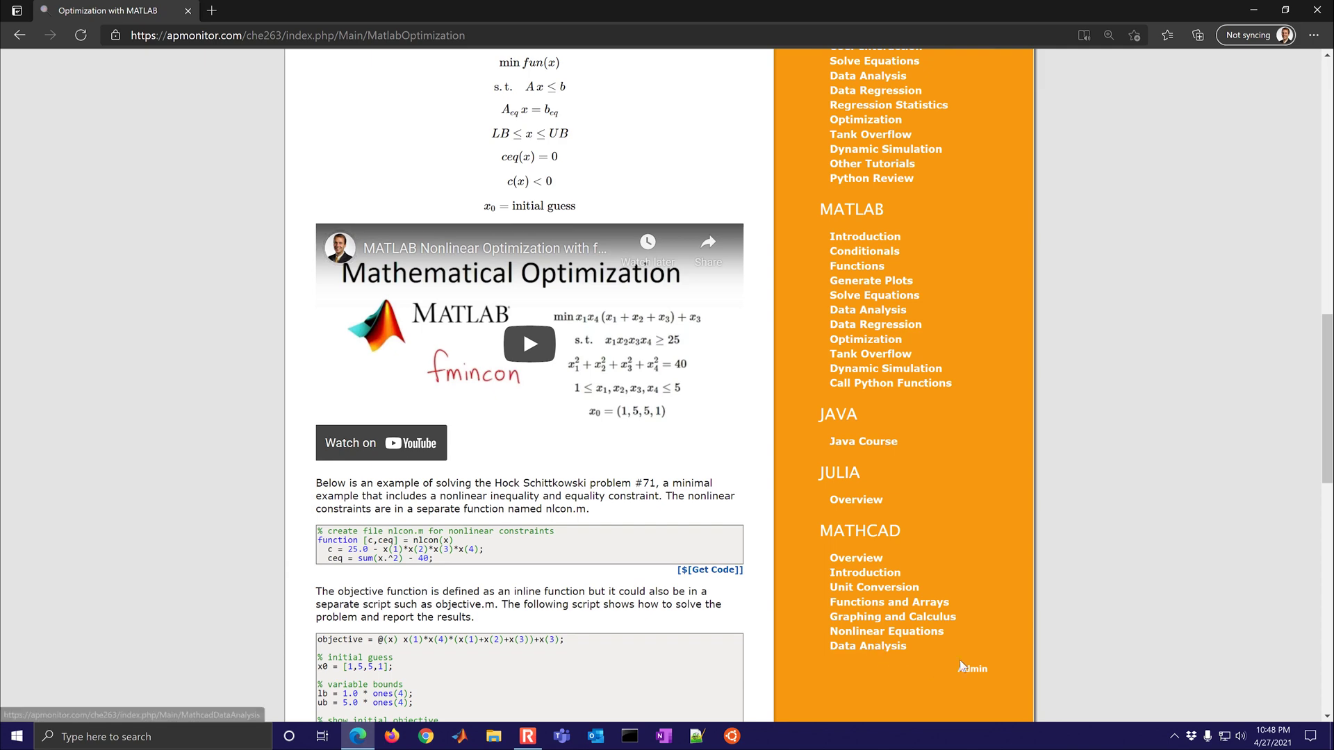
{"action": "scroll", "coordinate": [974, 656], "scroll_direction": "up", "scroll_amount": 6}
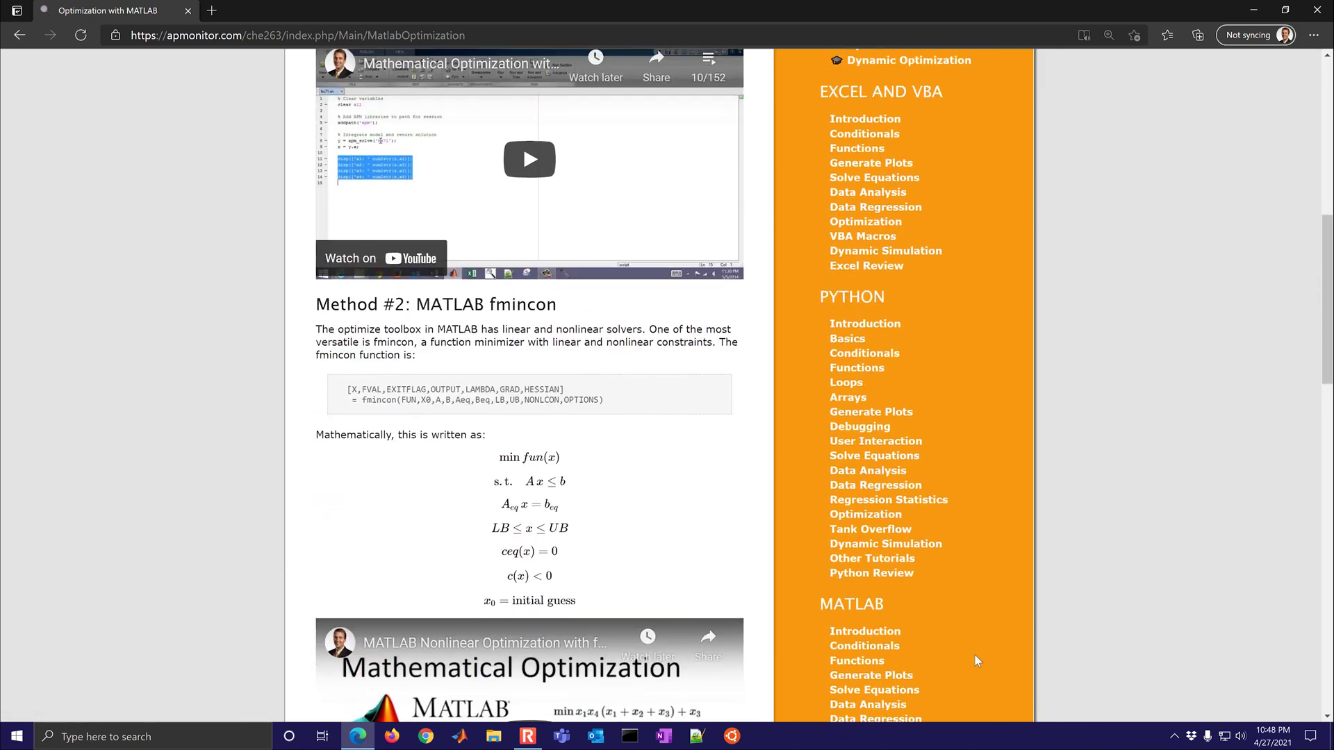
Highlight the EXCEL AND VBA and PYTHON sidebar headings, then go to the course schedule
{"action": "left_click_drag", "start_coordinate": [820, 104], "coordinate": [951, 115]}
{"action": "left_click_drag", "start_coordinate": [820, 306], "coordinate": [894, 307]}
{"action": "scroll", "coordinate": [950, 403], "scroll_direction": "up", "scroll_amount": 7}
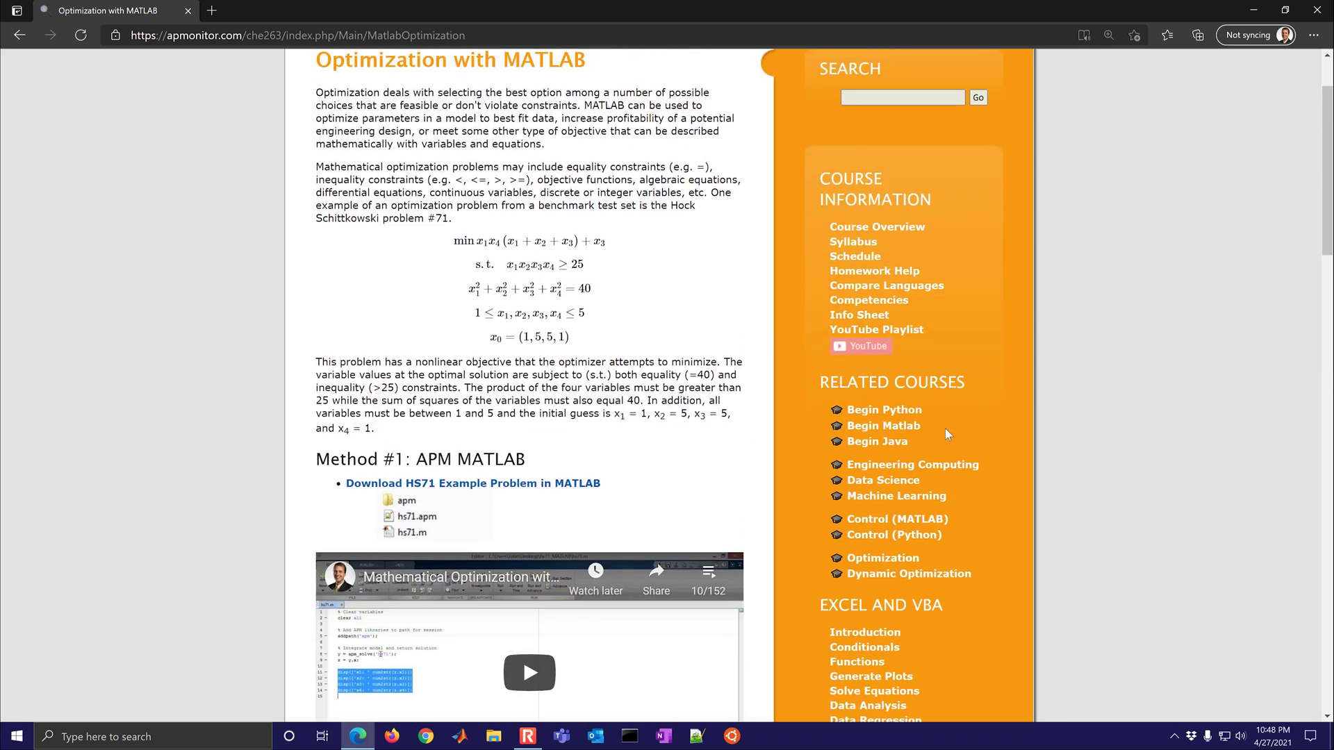
{"action": "left_click", "coordinate": [858, 256]}
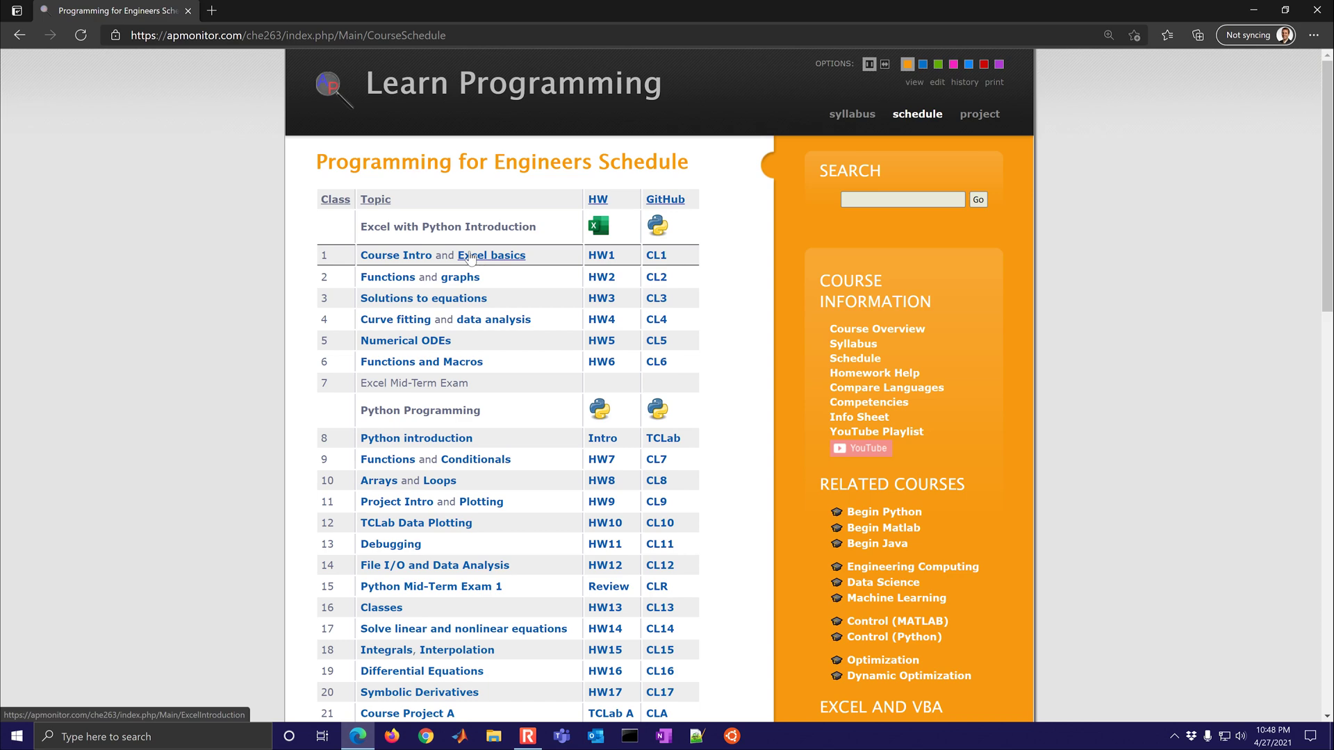
View the Excel Functions tutorial and its two videos, then return to the schedule
{"action": "left_click", "coordinate": [388, 277]}
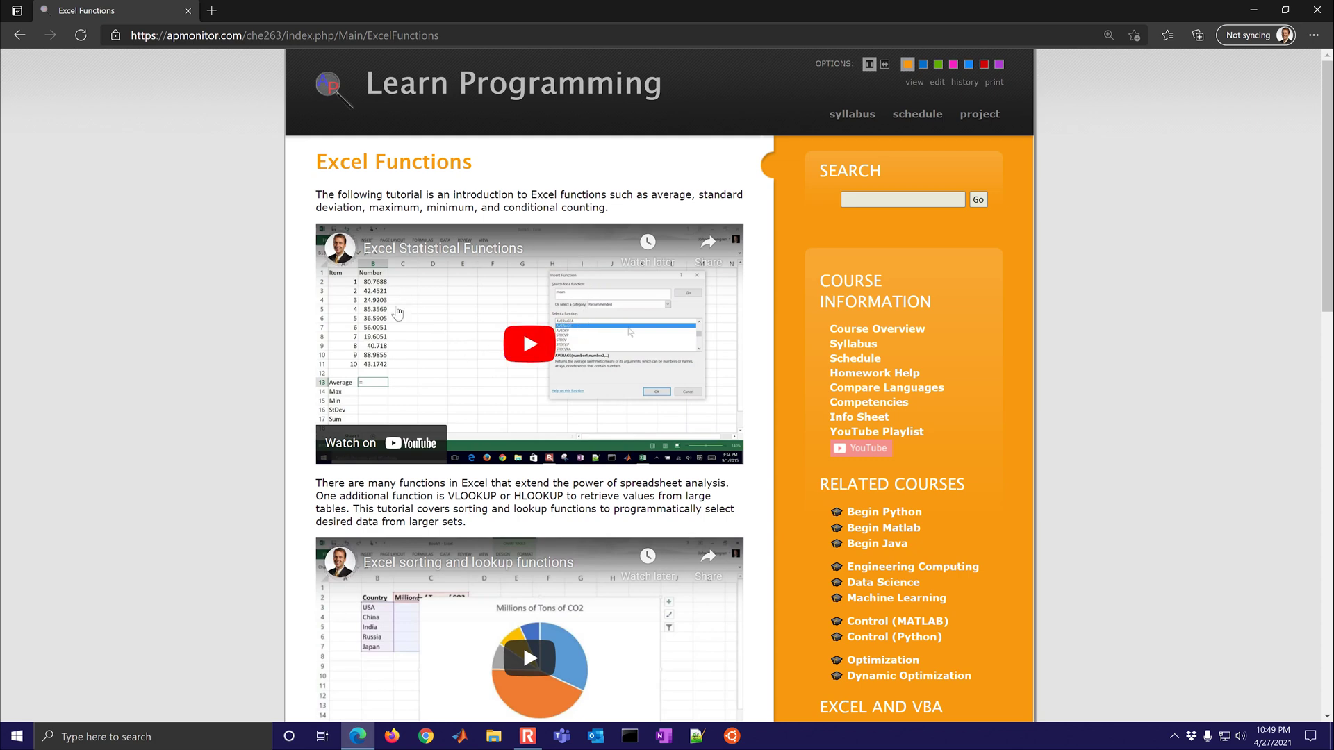
{"action": "scroll", "coordinate": [512, 592], "scroll_direction": "down", "scroll_amount": 3}
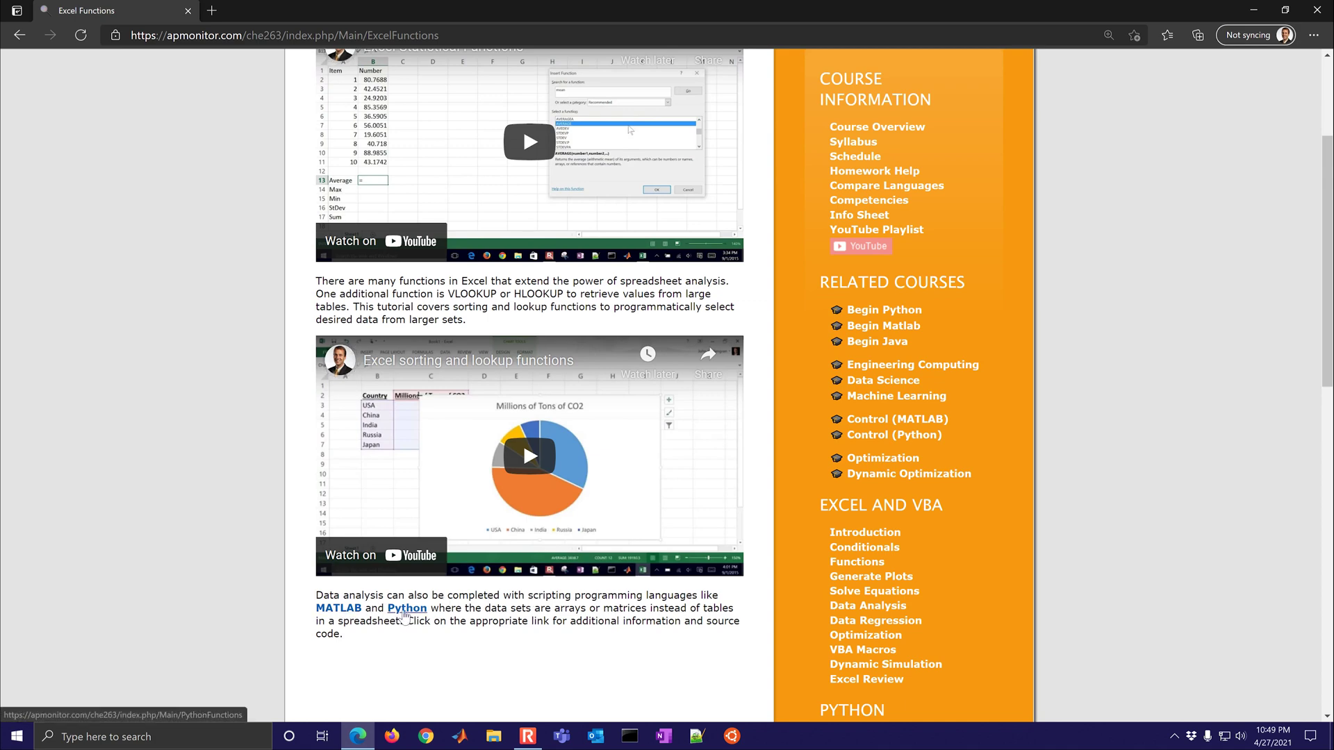
{"action": "scroll", "coordinate": [611, 491], "scroll_direction": "up", "scroll_amount": 3}
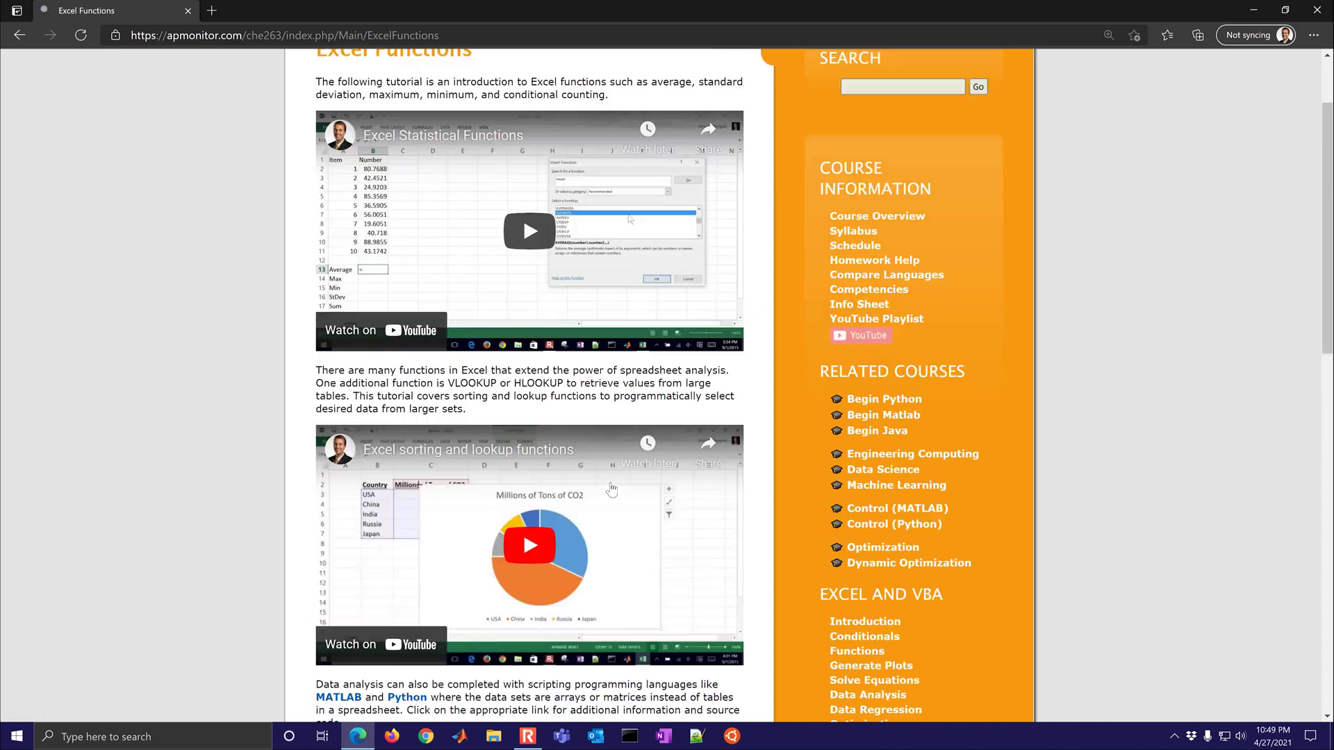
{"action": "left_click", "coordinate": [21, 36]}
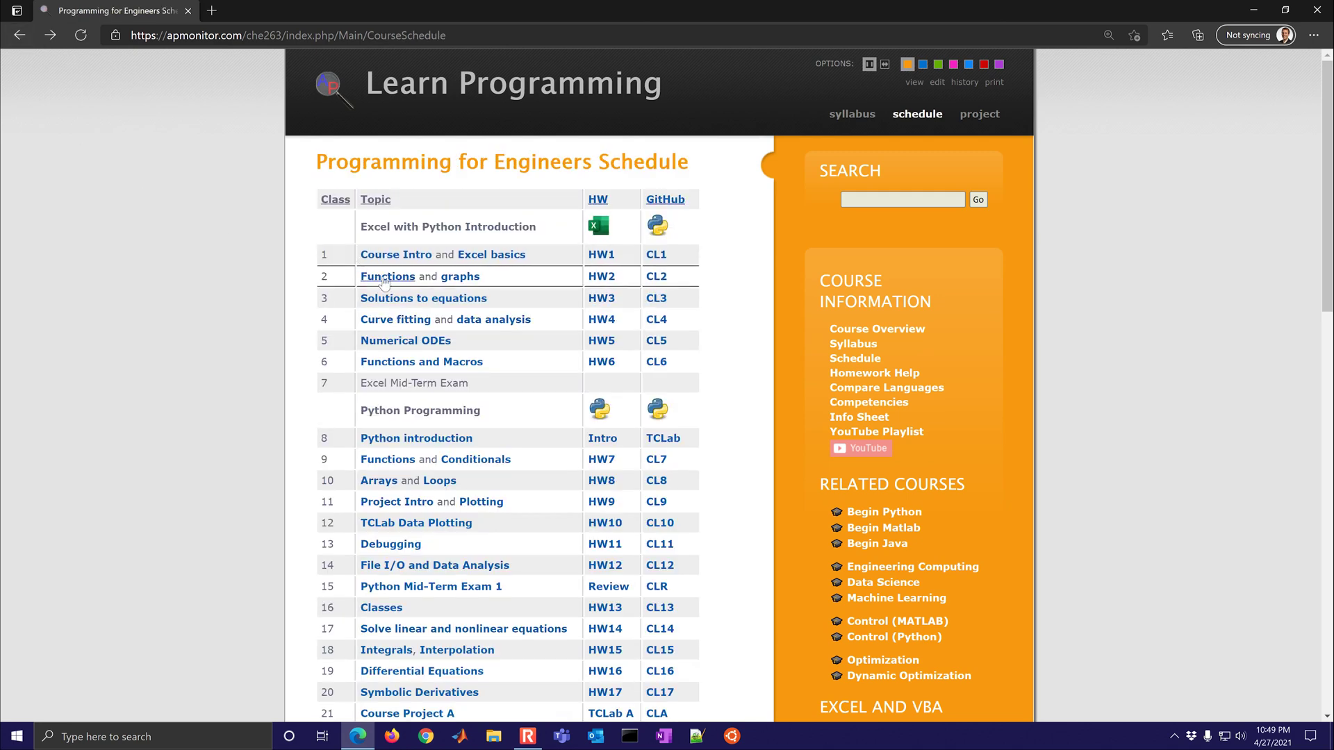
{"action": "left_click", "coordinate": [602, 256]}
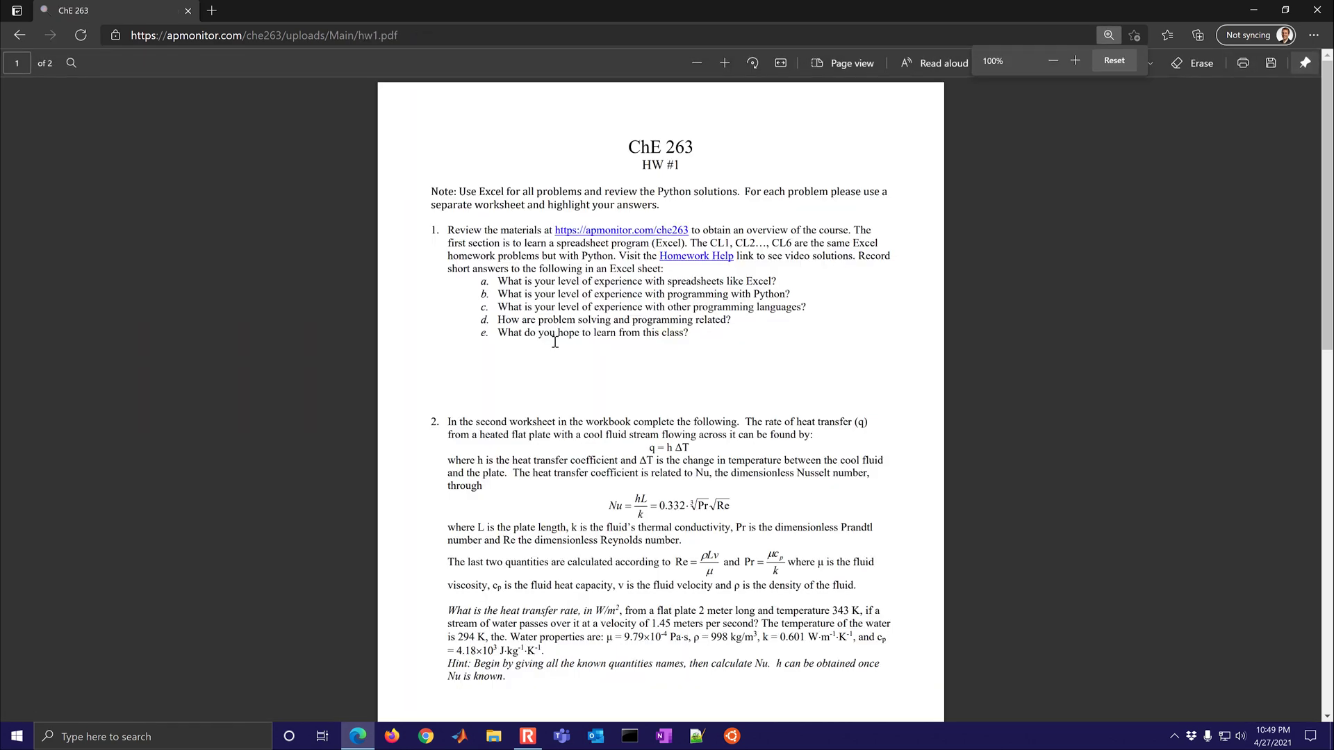
{"action": "scroll", "coordinate": [558, 377], "scroll_direction": "down", "scroll_amount": 12}
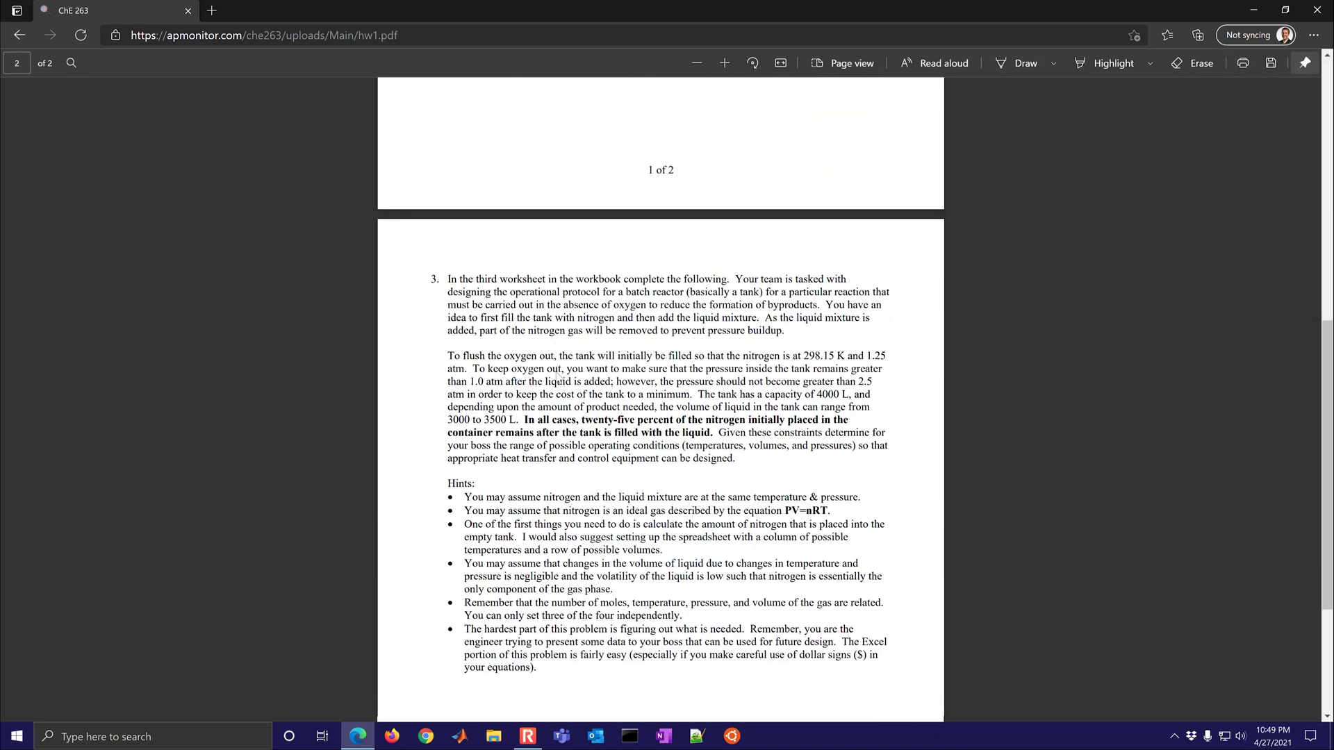
{"action": "scroll", "coordinate": [558, 378], "scroll_direction": "up", "scroll_amount": 5}
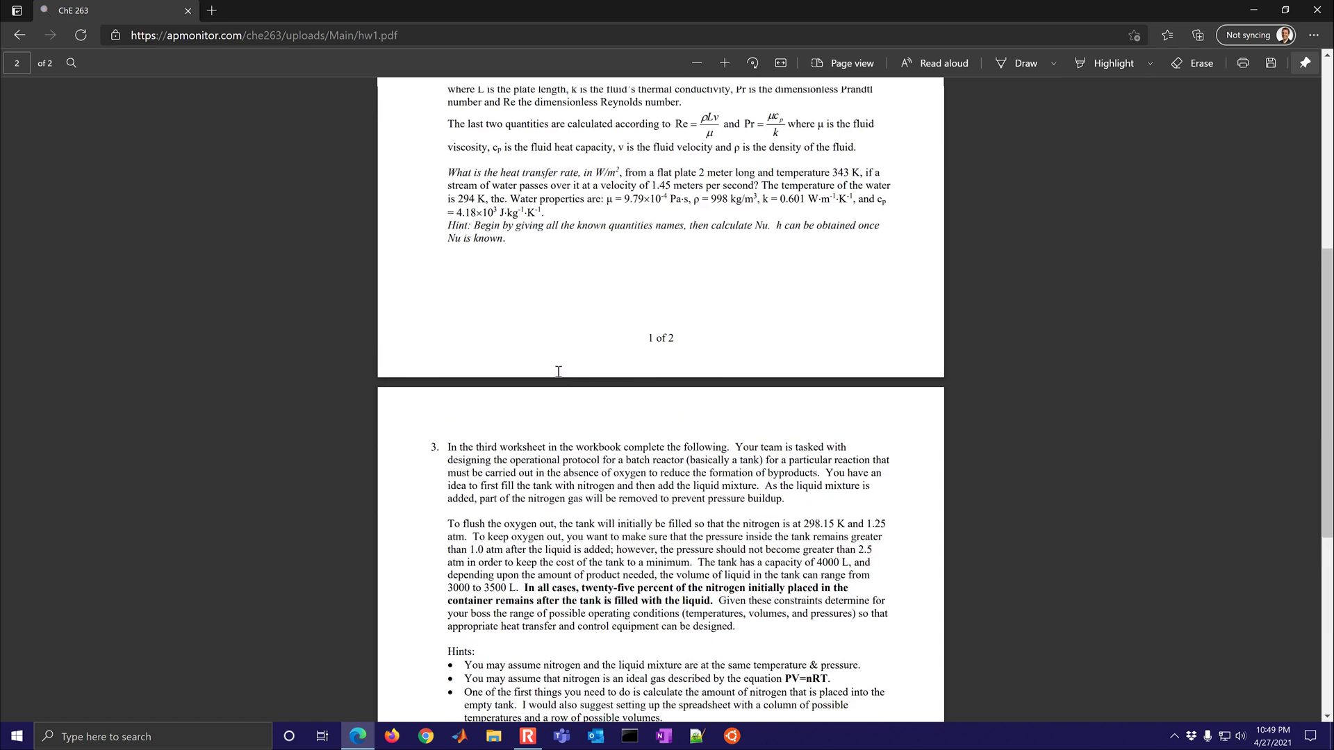
{"action": "left_click", "coordinate": [21, 39]}
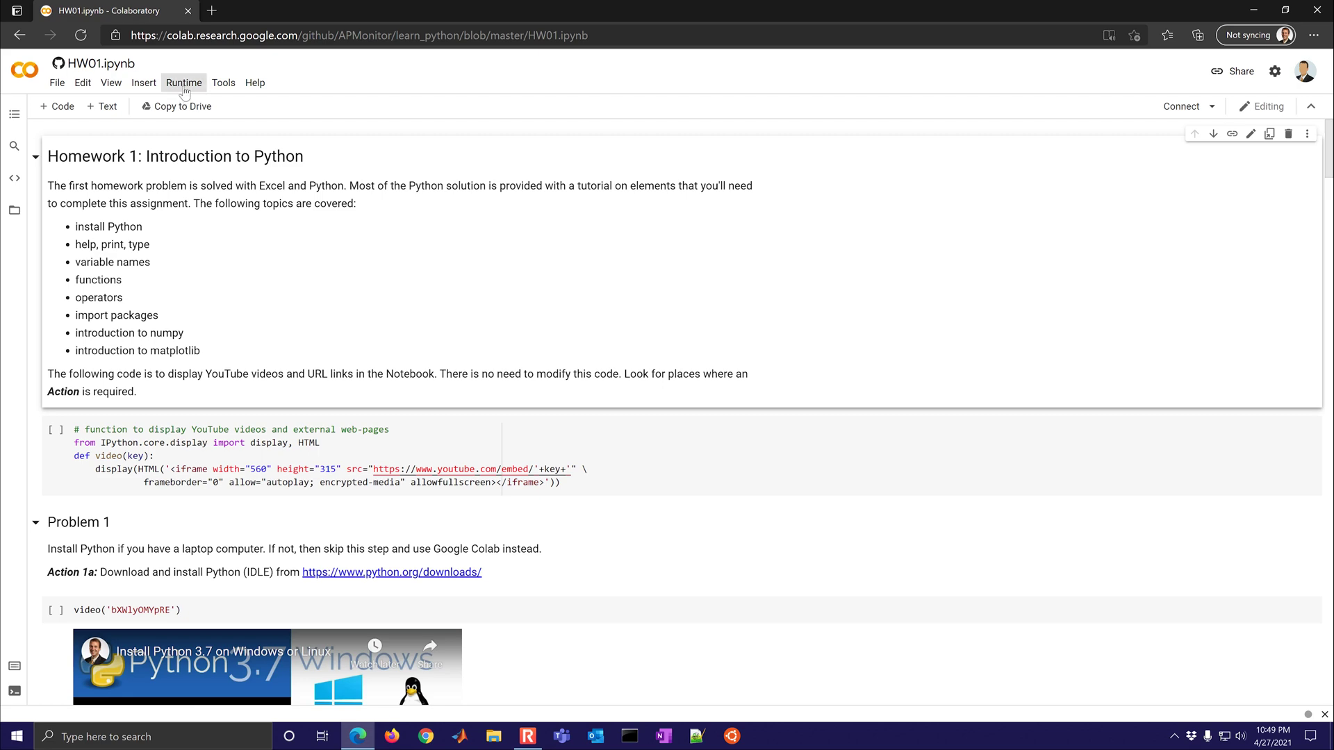
Run all cells of HW01 with Runtime > Run all, confirming Run Anyway on the warning
{"action": "left_click", "coordinate": [184, 83]}
{"action": "left_click", "coordinate": [191, 103]}
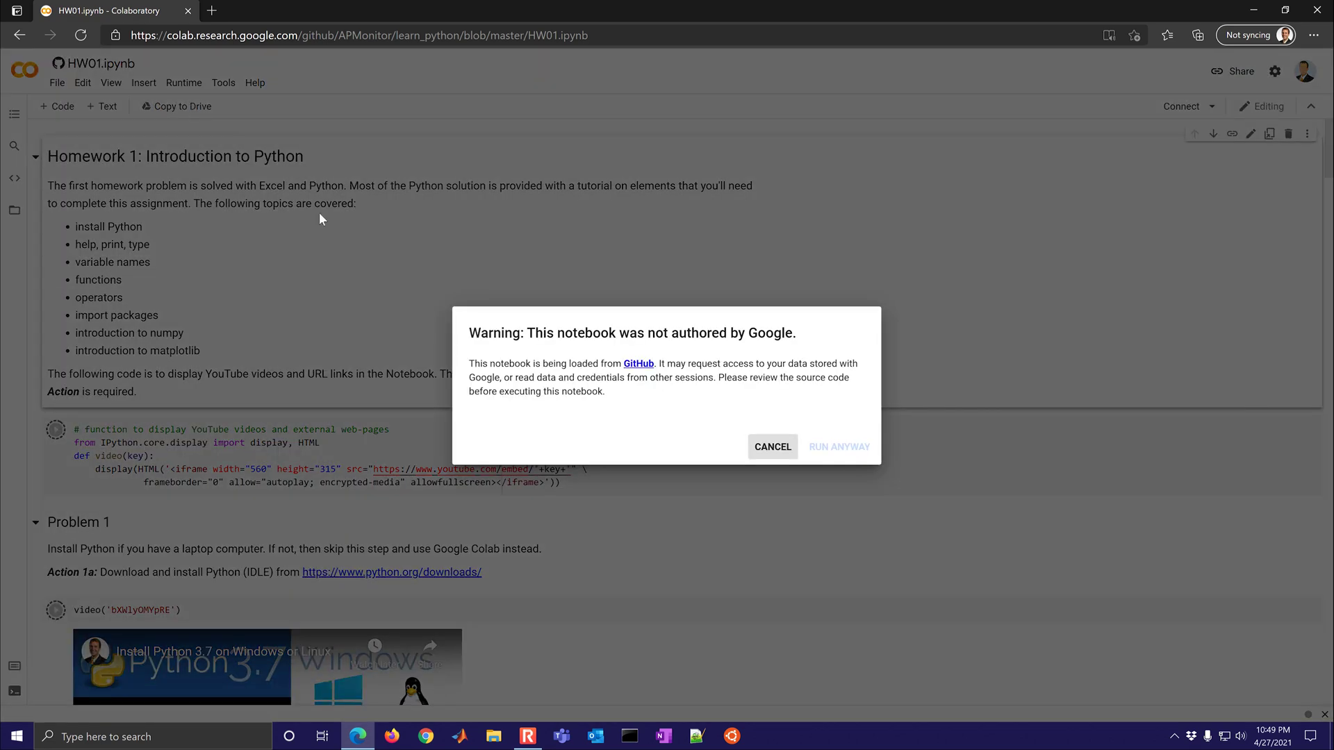
{"action": "left_click", "coordinate": [823, 447]}
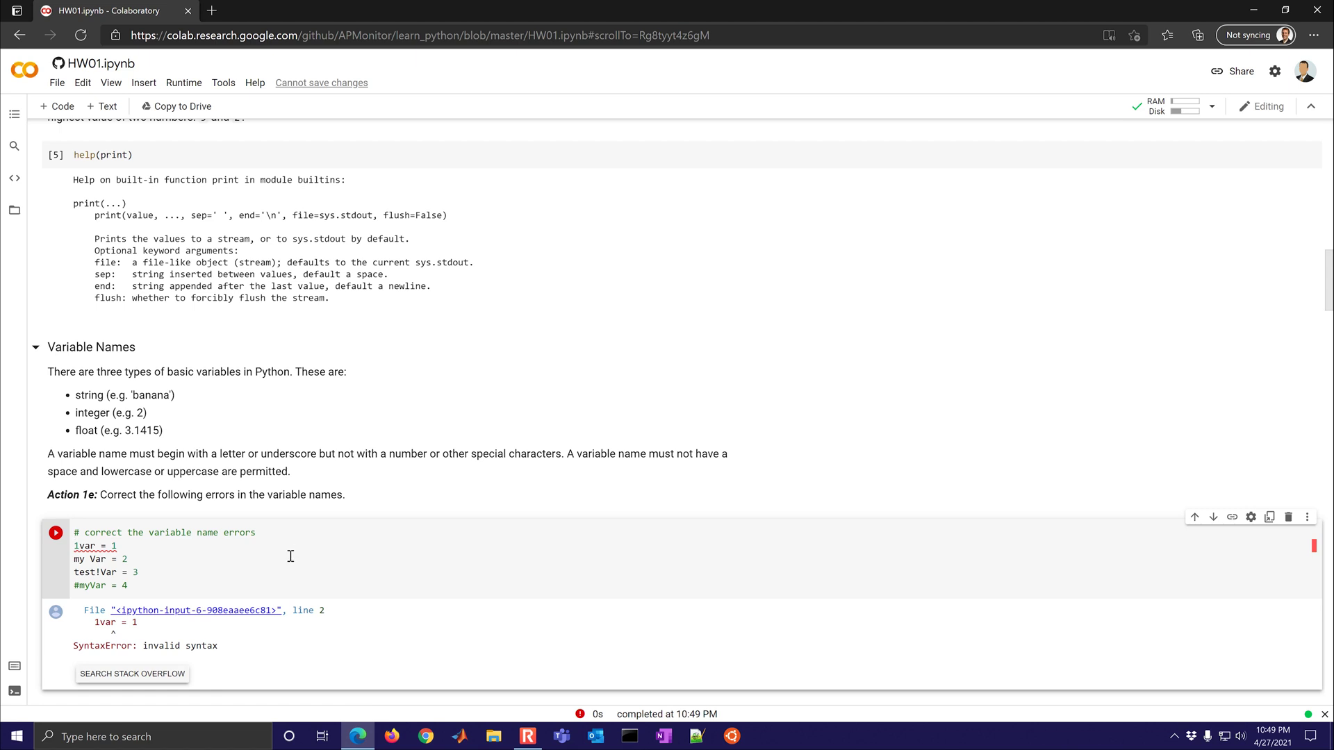
Correct the invalid names 1var, my Var (to my_Var) and test!Var in the errors cell
{"action": "scroll", "coordinate": [257, 548], "scroll_direction": "down", "scroll_amount": 3}
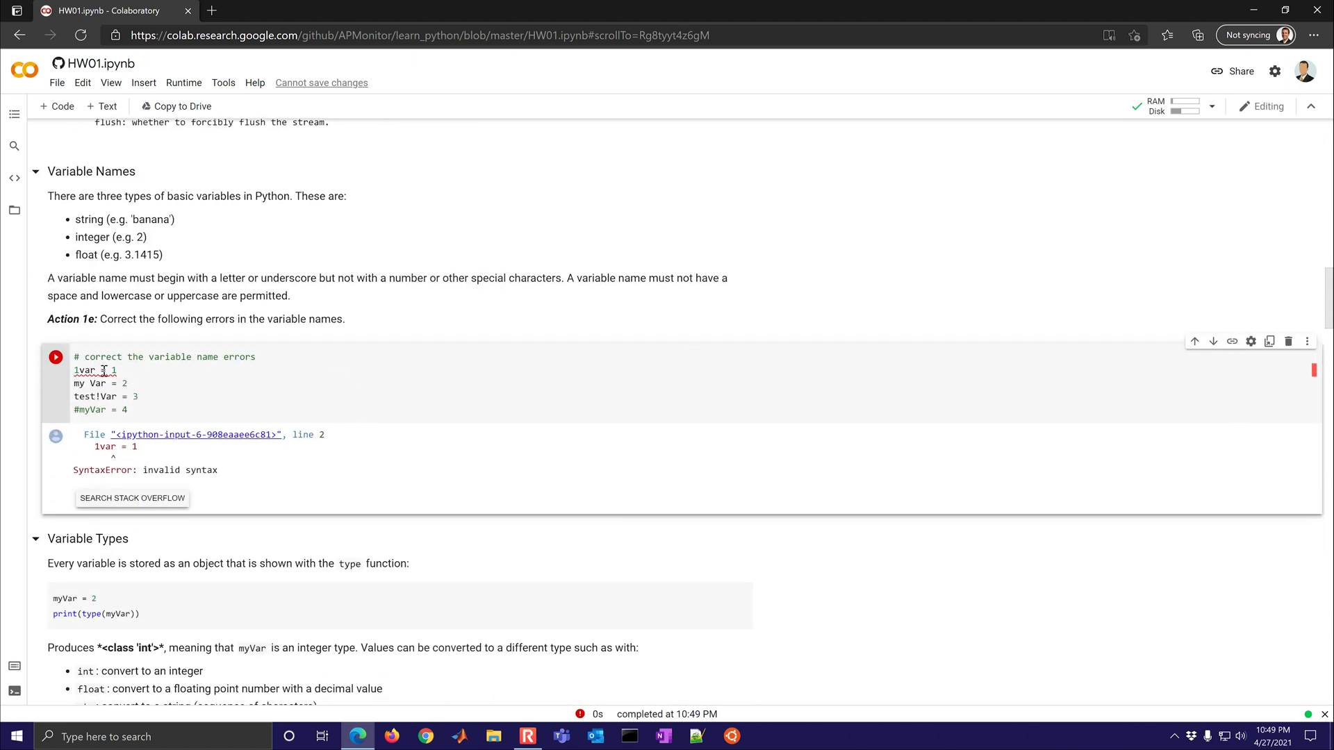
{"action": "double_click", "coordinate": [82, 372]}
{"action": "key", "text": "BackSpace"}
{"action": "left_click", "coordinate": [90, 383]}
{"action": "key", "text": "BackSpace"}
{"action": "type", "text": "_"}
{"action": "left_click", "coordinate": [104, 395]}
{"action": "key", "text": "BackSpace"}
Run the corrected variable-name cell and the Action 1f x/y/z cell, then navigate back
{"action": "key", "text": "ctrl+Return"}
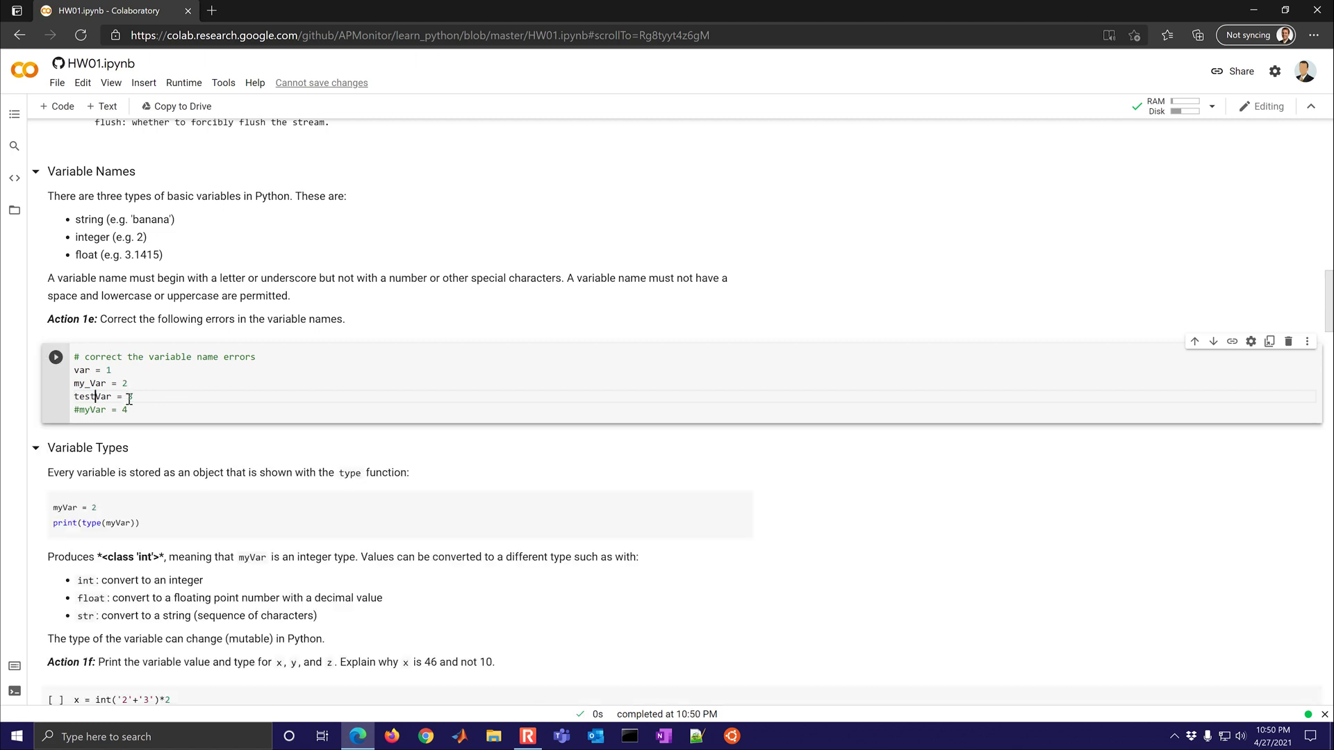
{"action": "key", "text": "shift+Return"}
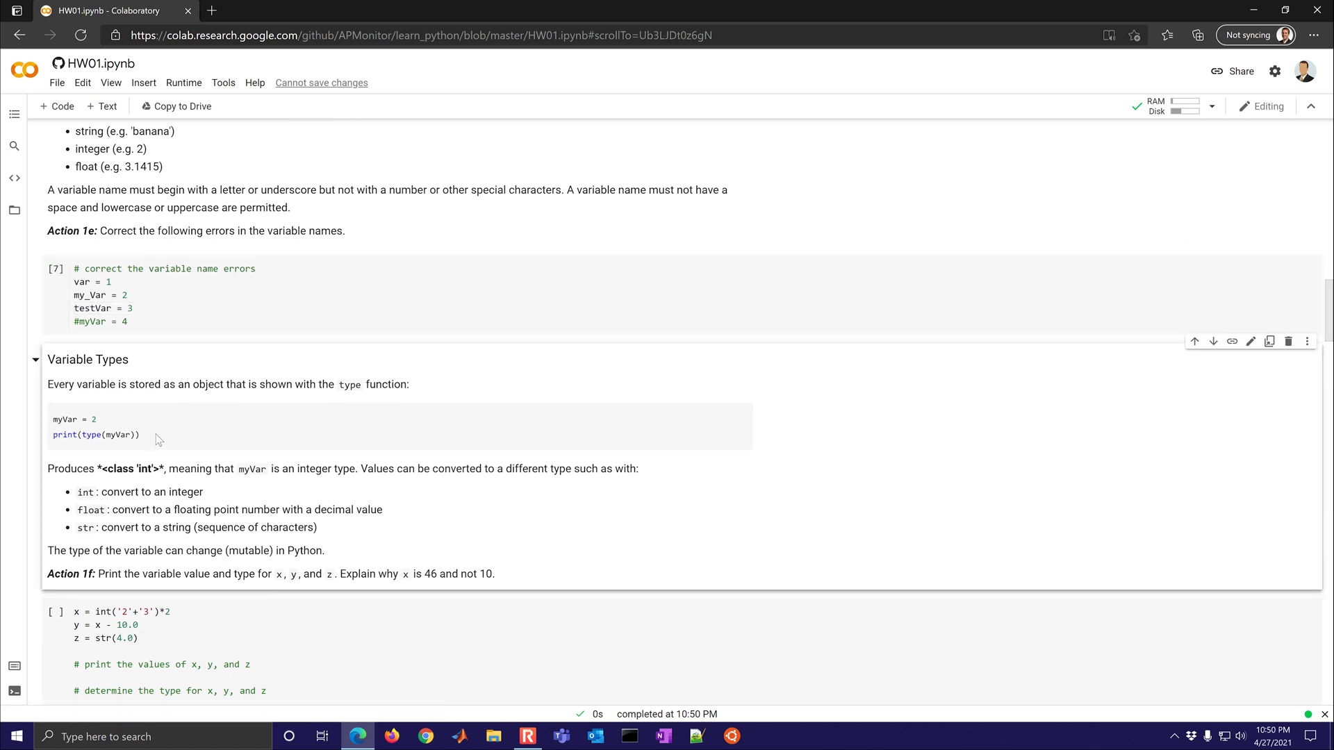
{"action": "key", "text": "shift+Return"}
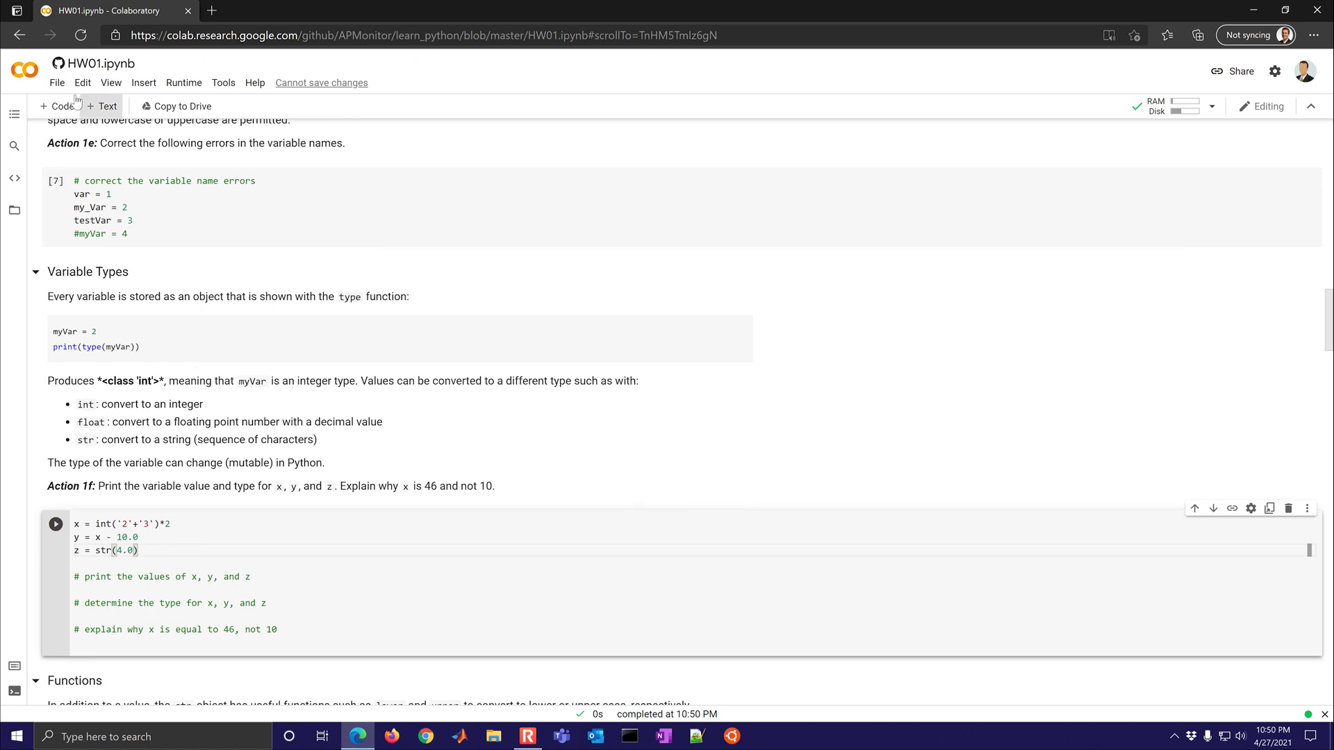
{"action": "left_click", "coordinate": [19, 36]}
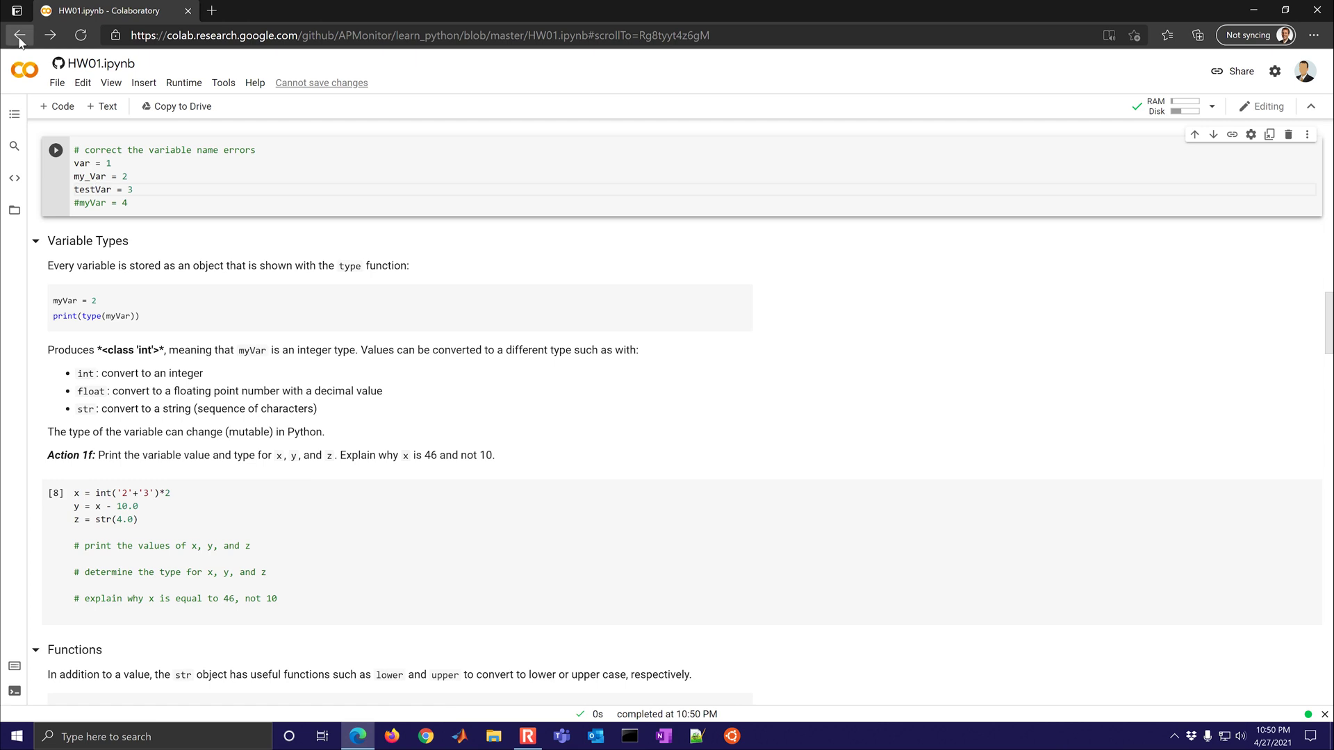
{"action": "left_click", "coordinate": [19, 36]}
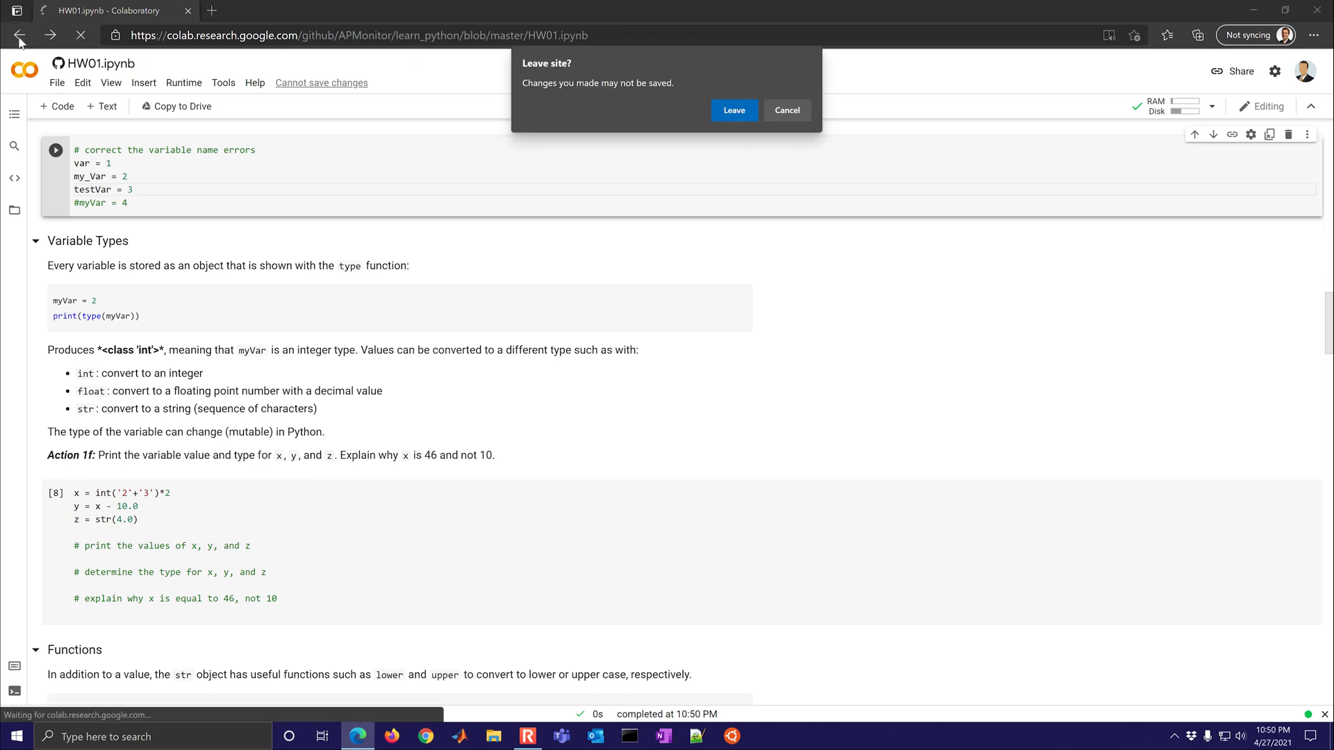
Confirm leaving the unsaved notebook and open the Homework Help assignments page
{"action": "left_click", "coordinate": [735, 109]}
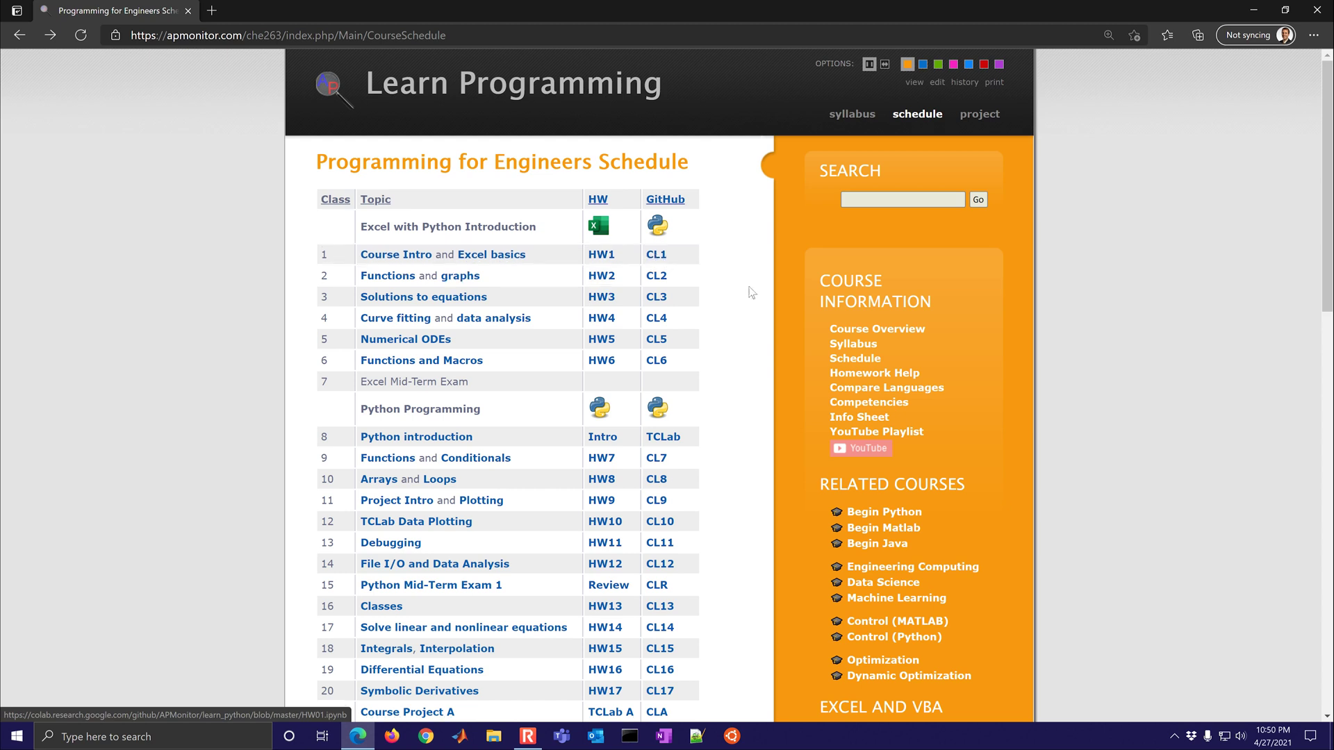
{"action": "left_click", "coordinate": [855, 377]}
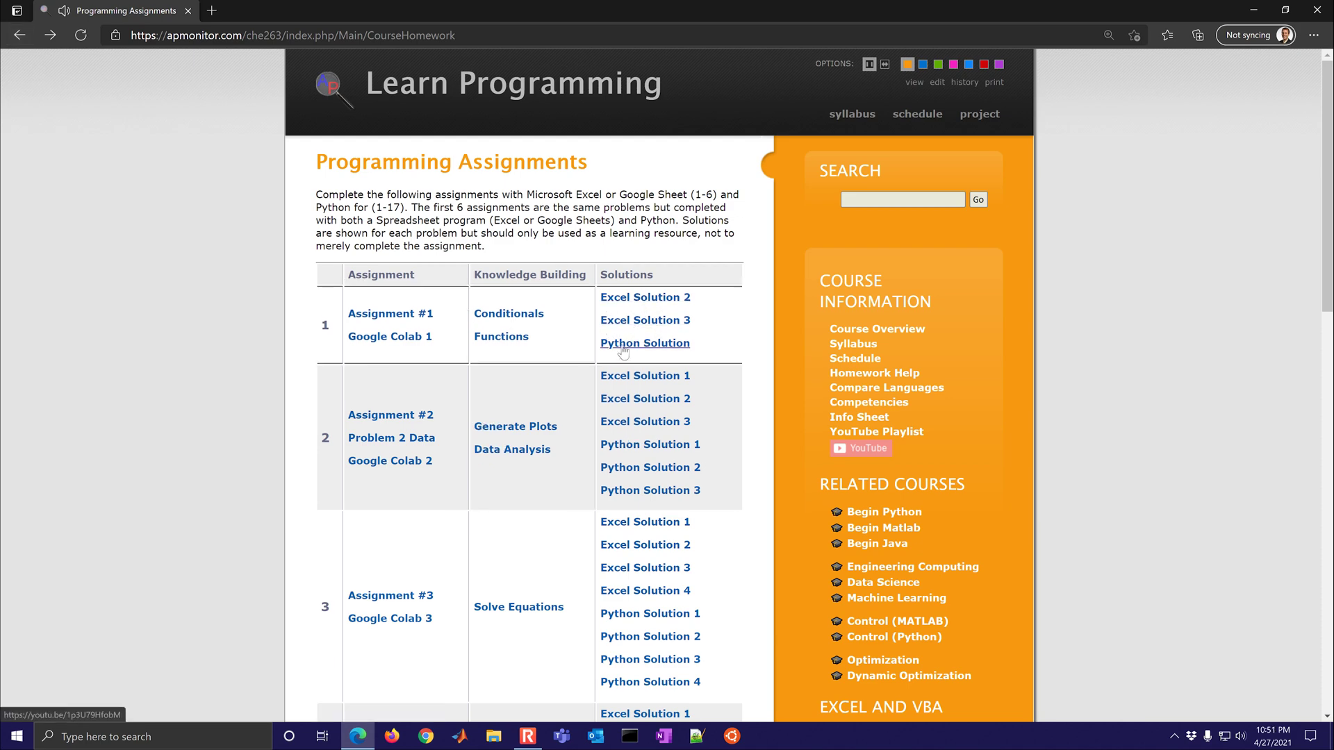
Scroll through assignments 1–17 and open the Python, Matlab, Mathcad comparison page
{"action": "scroll", "coordinate": [594, 396], "scroll_direction": "down", "scroll_amount": 10}
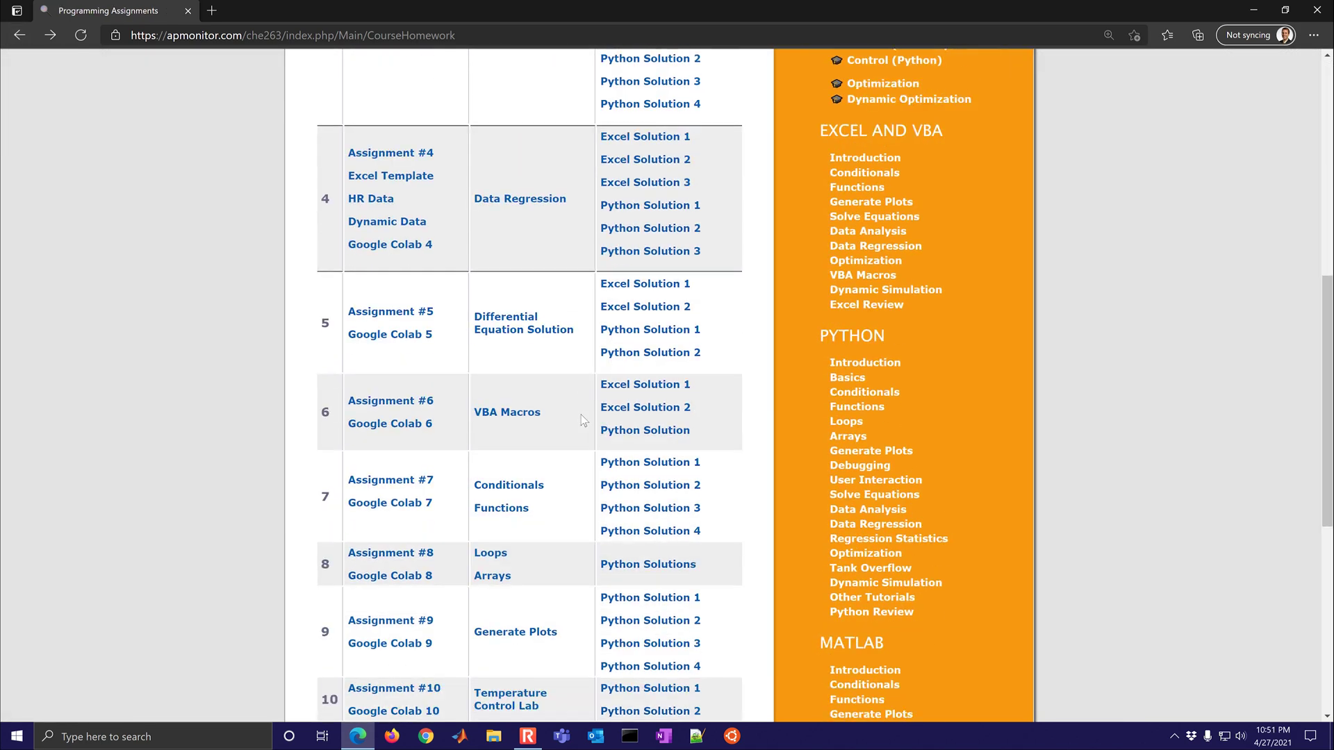
{"action": "scroll", "coordinate": [583, 419], "scroll_direction": "down", "scroll_amount": 5}
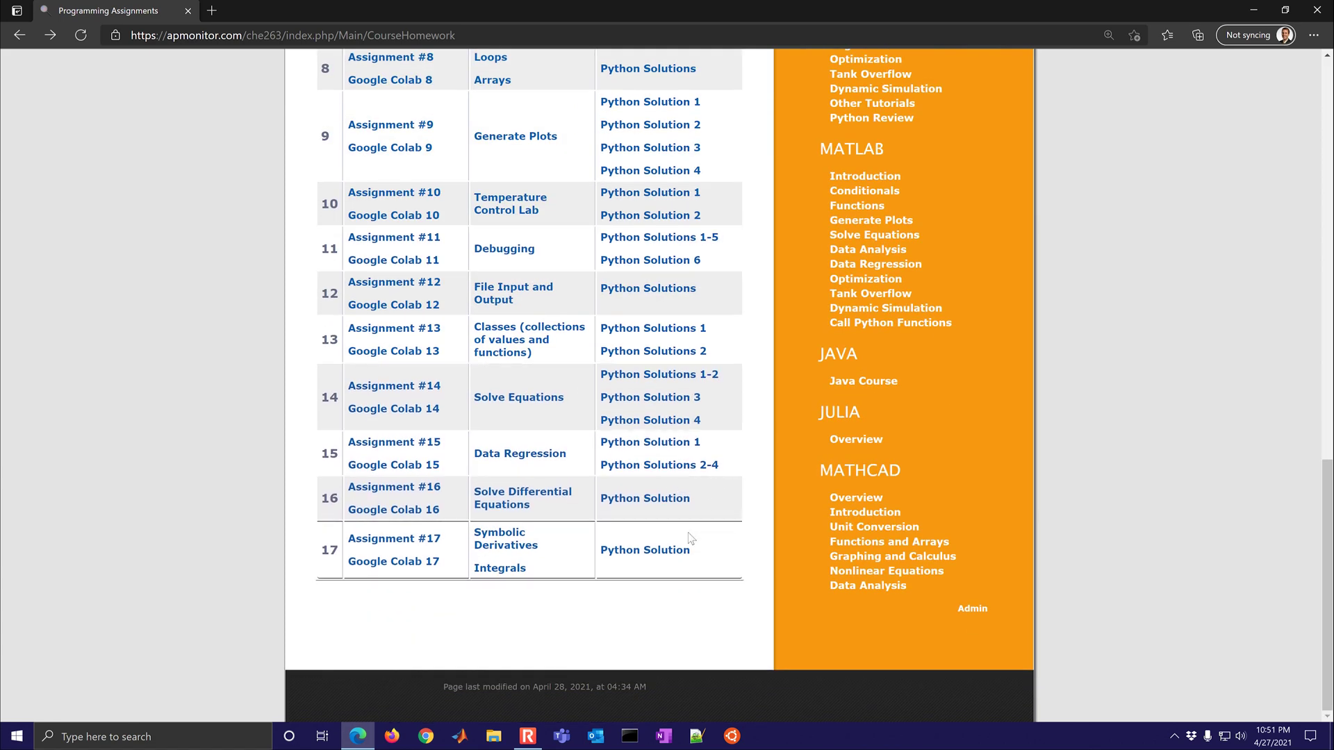
{"action": "scroll", "coordinate": [690, 542], "scroll_direction": "up", "scroll_amount": 1}
{"action": "scroll", "coordinate": [689, 541], "scroll_direction": "up", "scroll_amount": 15}
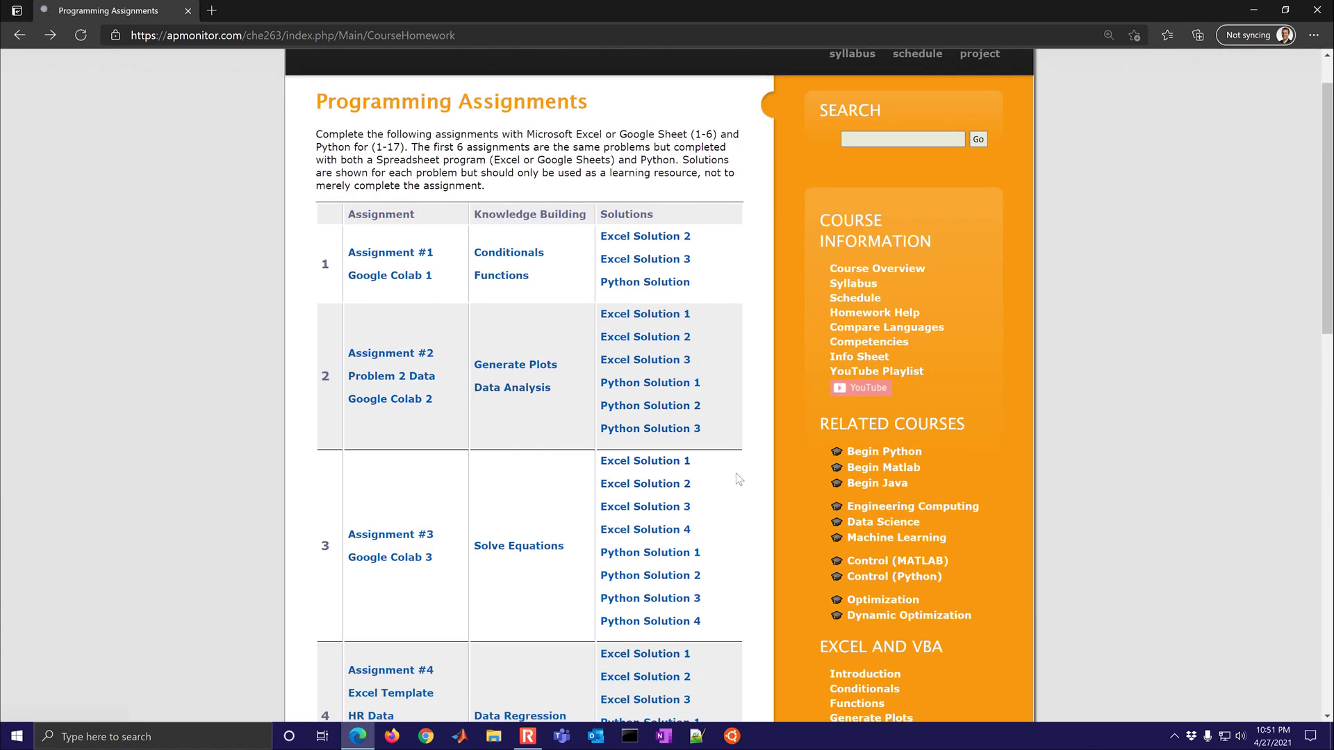
{"action": "left_click", "coordinate": [848, 329]}
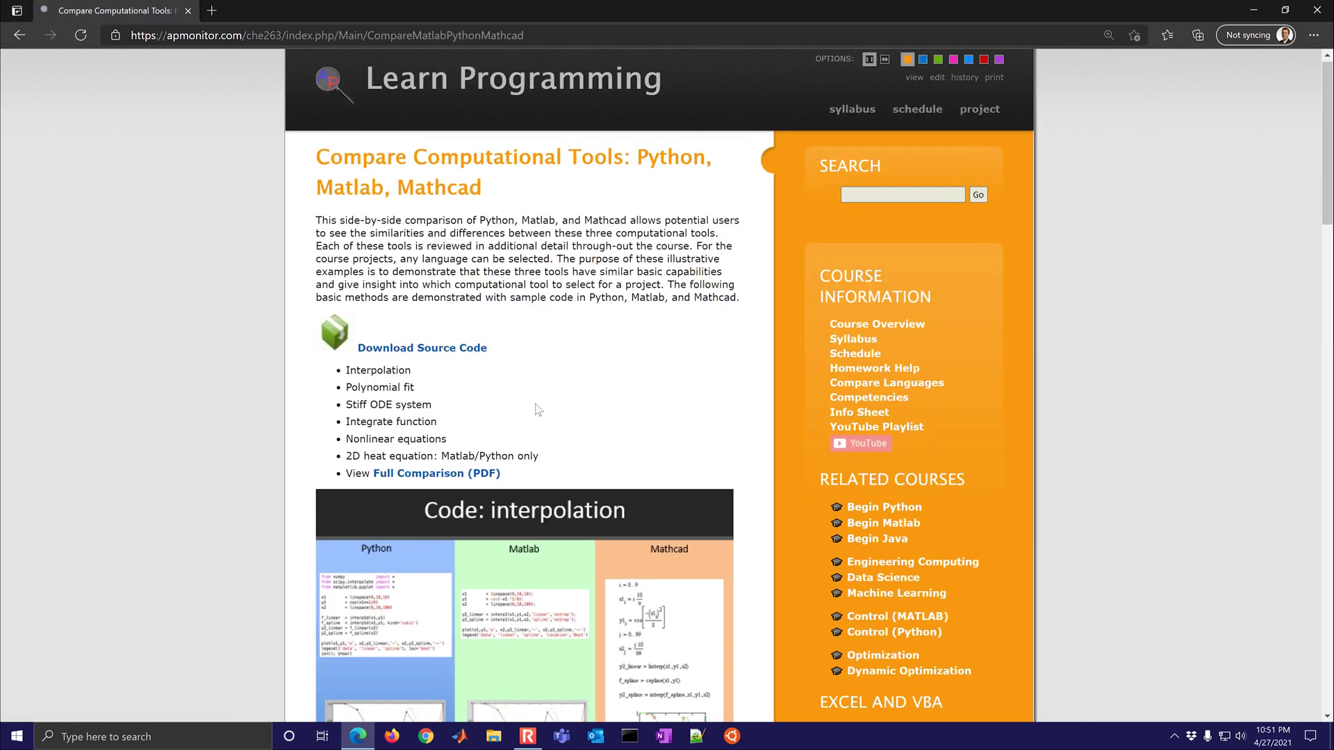
Scroll the interpolation code comparison and open the Competencies objectives page
{"action": "scroll", "coordinate": [535, 389], "scroll_direction": "down", "scroll_amount": 3}
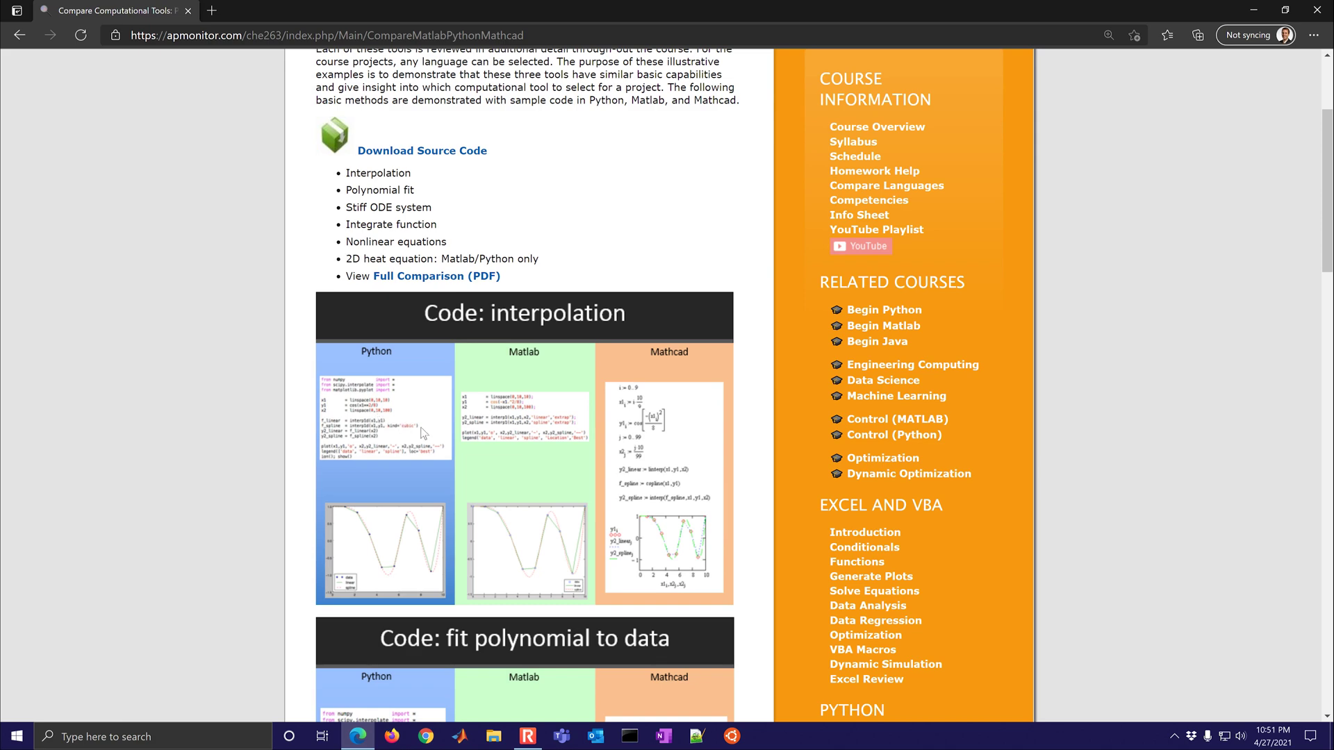
{"action": "left_click", "coordinate": [843, 202]}
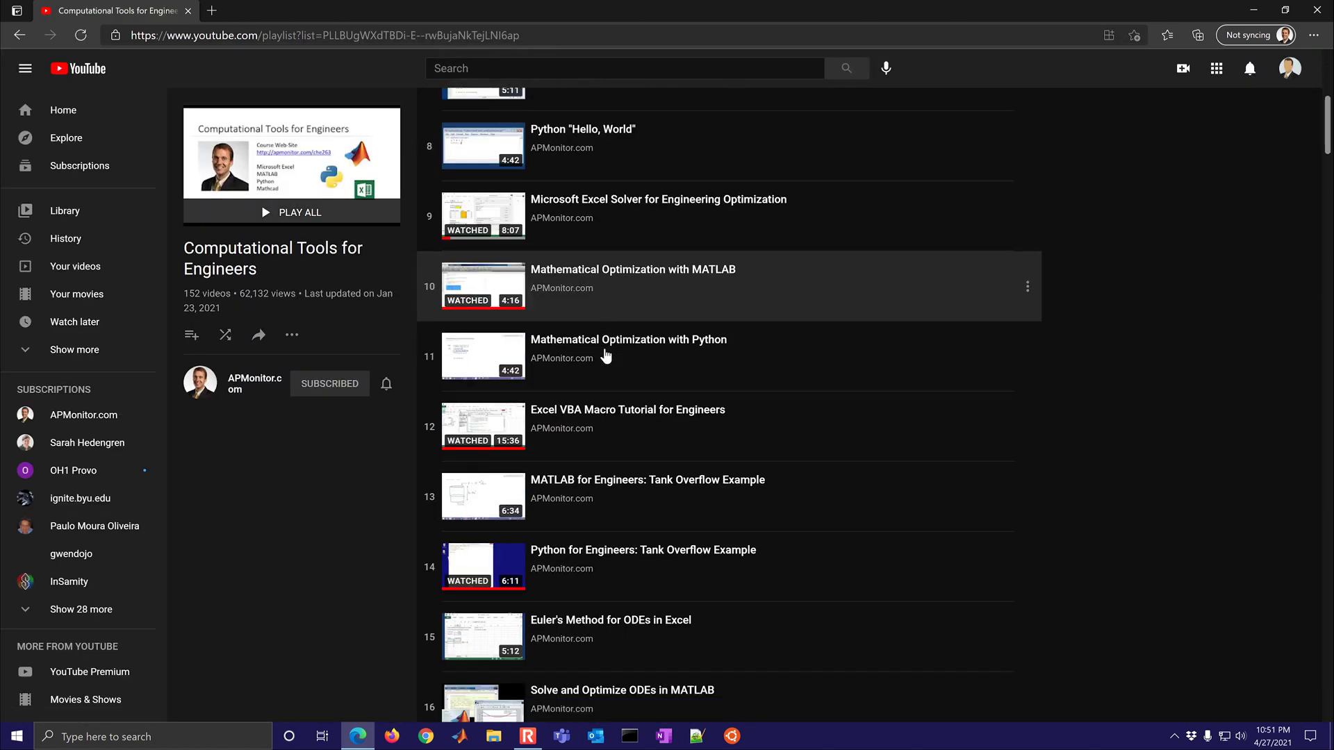
Scroll through the 152-video playlist and go back to the Computational Tools Objectives page
{"action": "scroll", "coordinate": [606, 357], "scroll_direction": "down", "scroll_amount": 18}
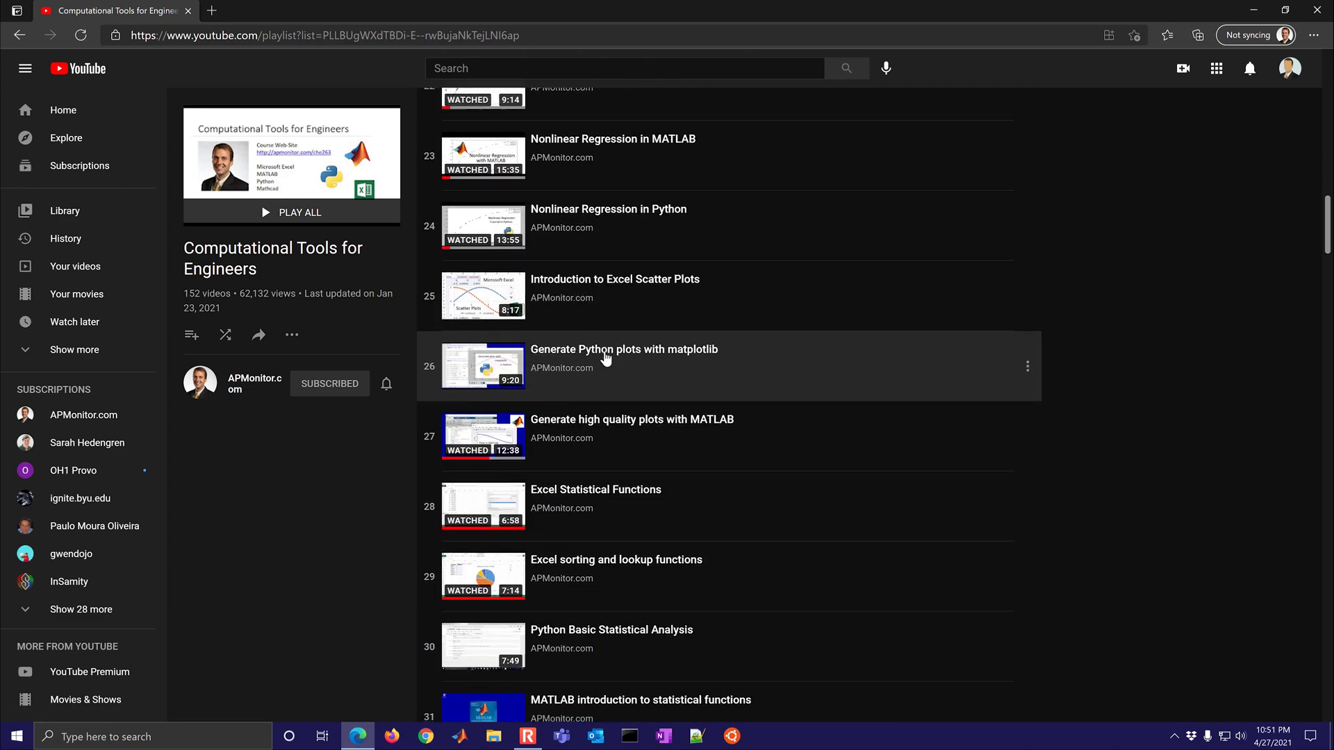
{"action": "scroll", "coordinate": [604, 361], "scroll_direction": "down", "scroll_amount": 20}
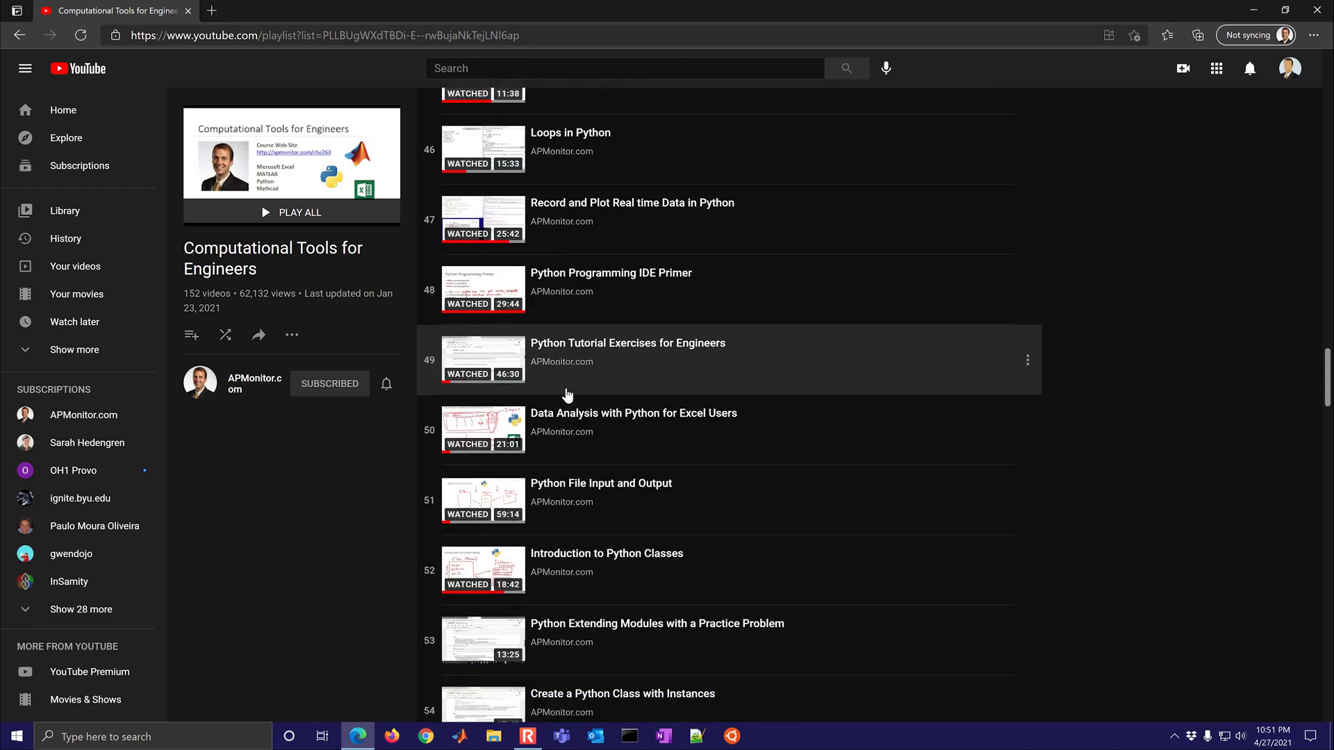
{"action": "scroll", "coordinate": [571, 403], "scroll_direction": "down", "scroll_amount": 20}
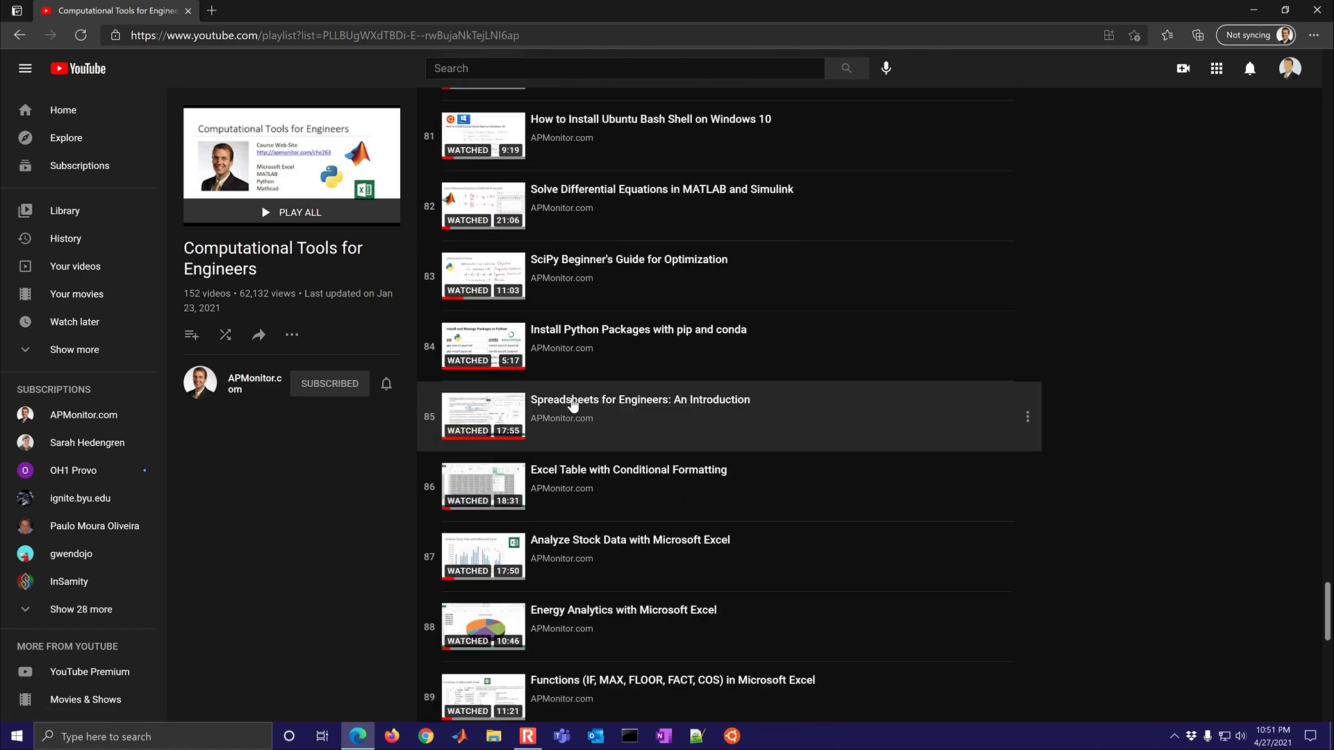
{"action": "scroll", "coordinate": [571, 403], "scroll_direction": "down", "scroll_amount": 2}
{"action": "left_click", "coordinate": [19, 35]}
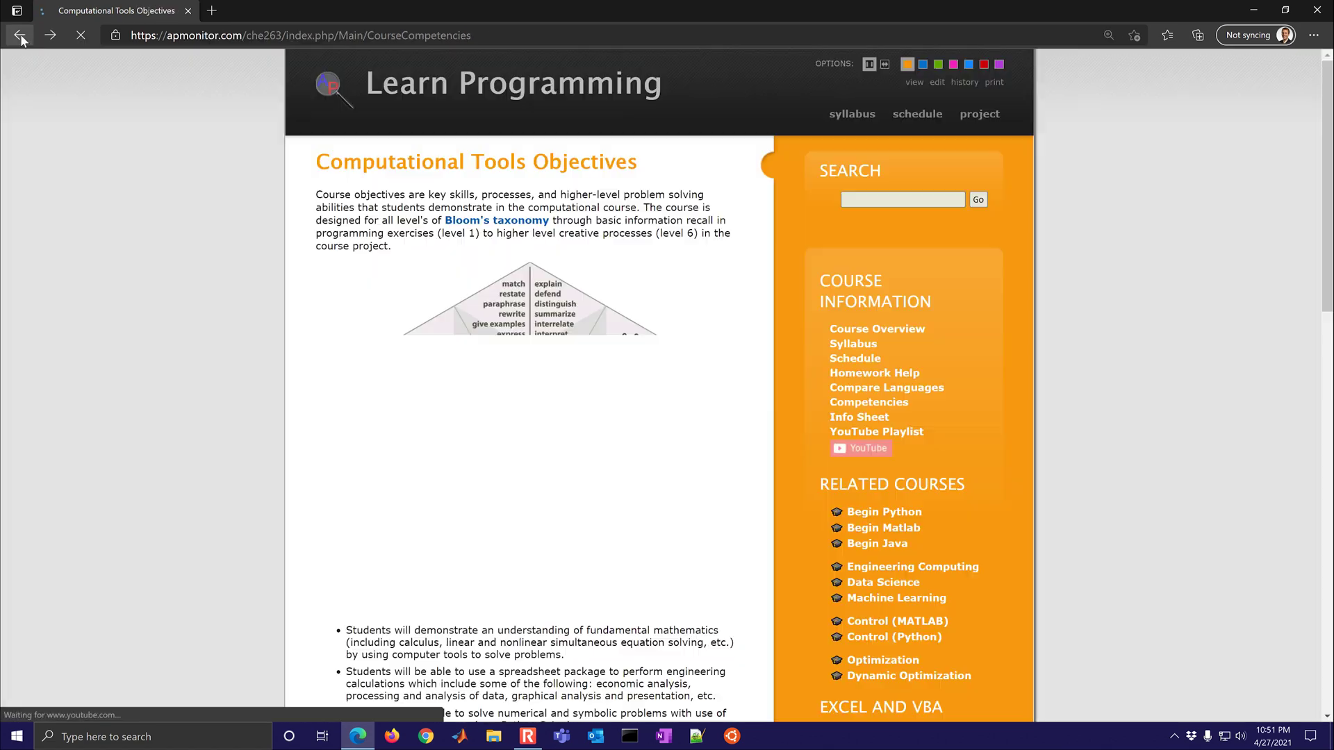
{"action": "scroll", "coordinate": [776, 511], "scroll_direction": "down", "scroll_amount": 3}
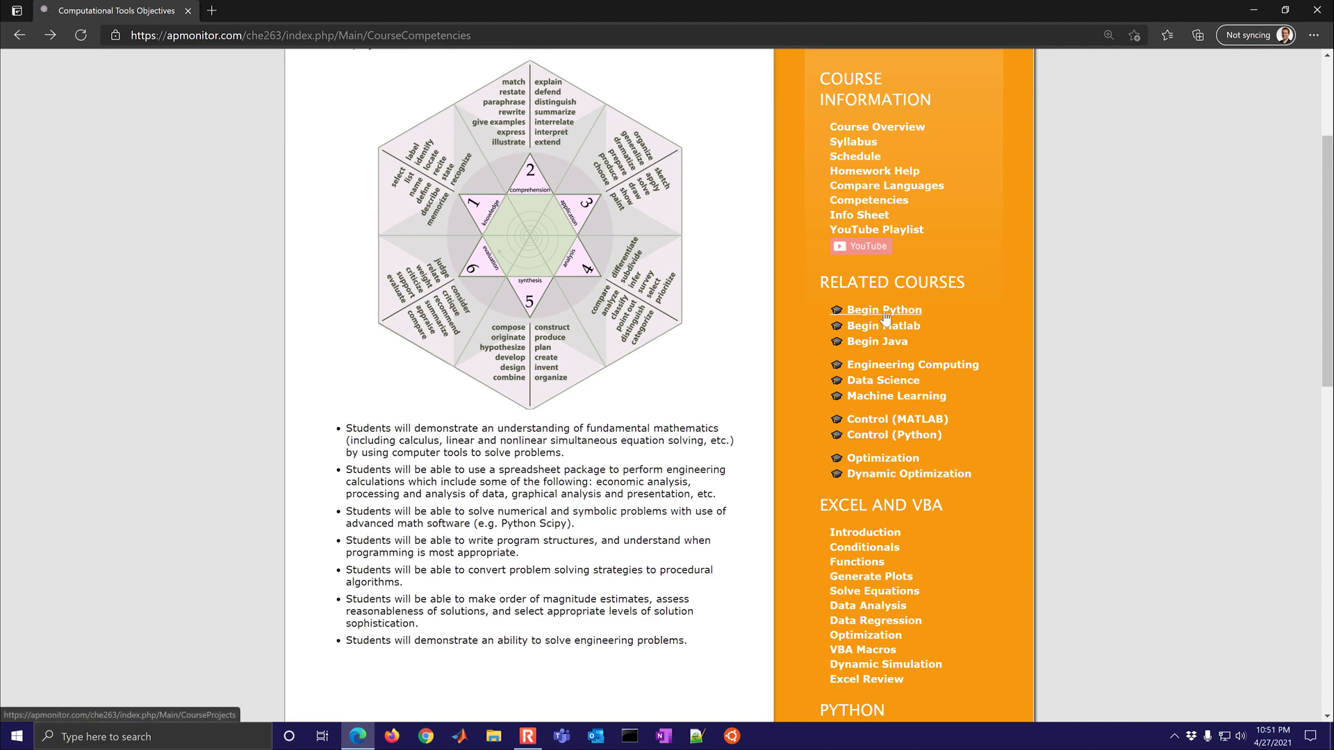
Open Begin Python with TCLab, scroll through its 12 lessons and lab kit, and back up
{"action": "left_click", "coordinate": [886, 313]}
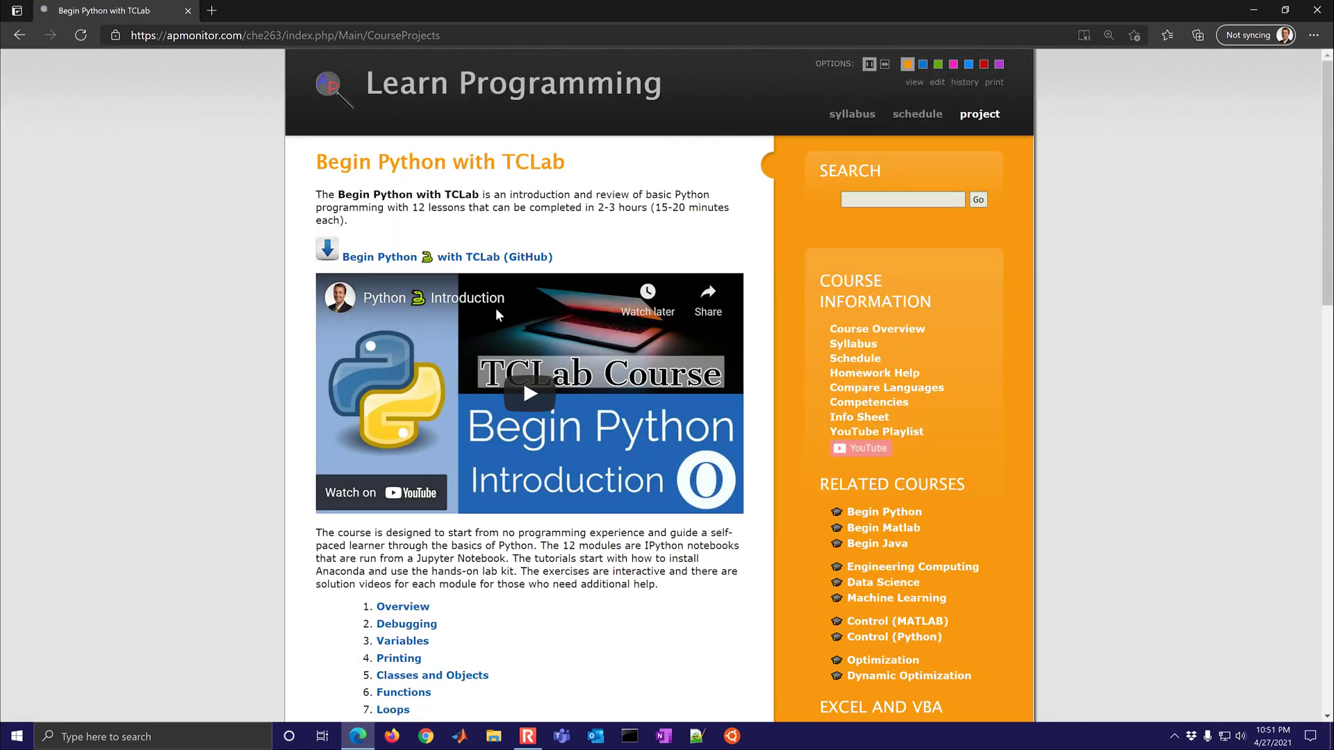
{"action": "scroll", "coordinate": [464, 505], "scroll_direction": "down", "scroll_amount": 3}
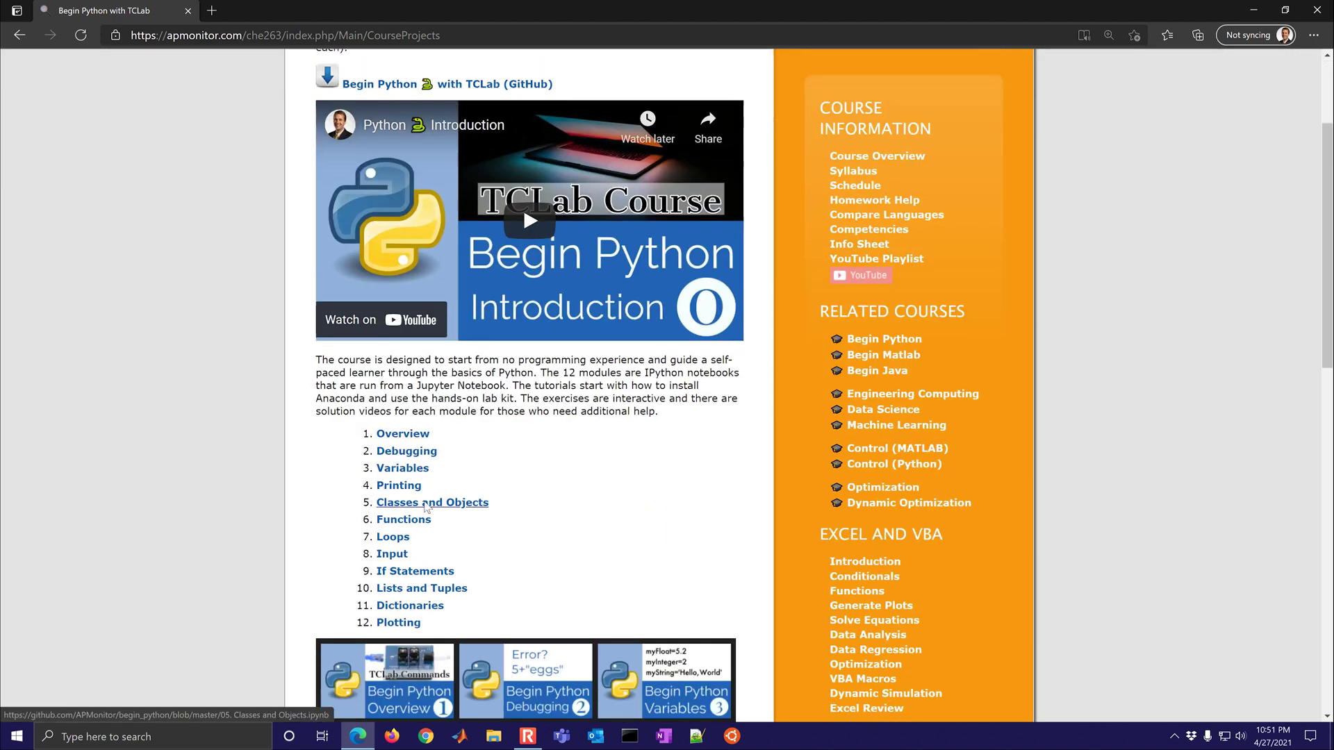
{"action": "scroll", "coordinate": [464, 506], "scroll_direction": "down", "scroll_amount": 13}
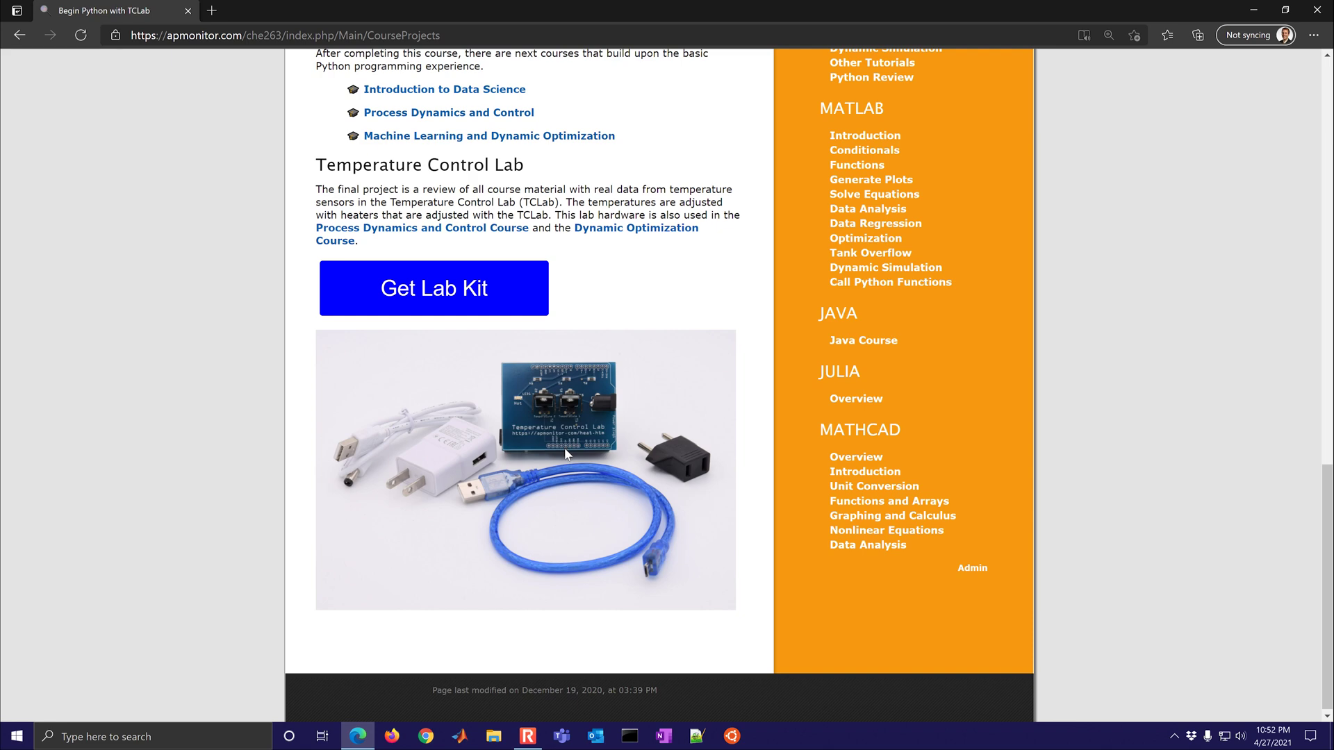
{"action": "scroll", "coordinate": [567, 455], "scroll_direction": "up", "scroll_amount": 9}
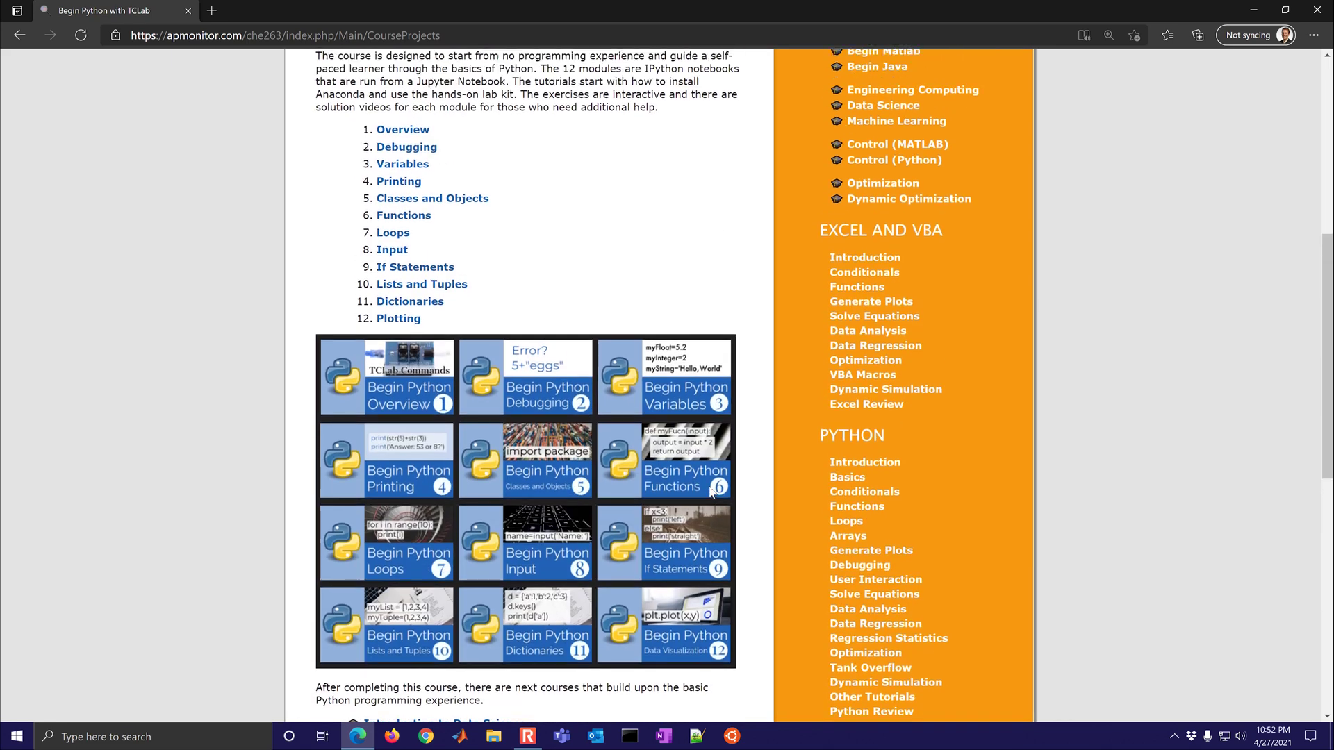
{"action": "scroll", "coordinate": [711, 492], "scroll_direction": "up", "scroll_amount": 4}
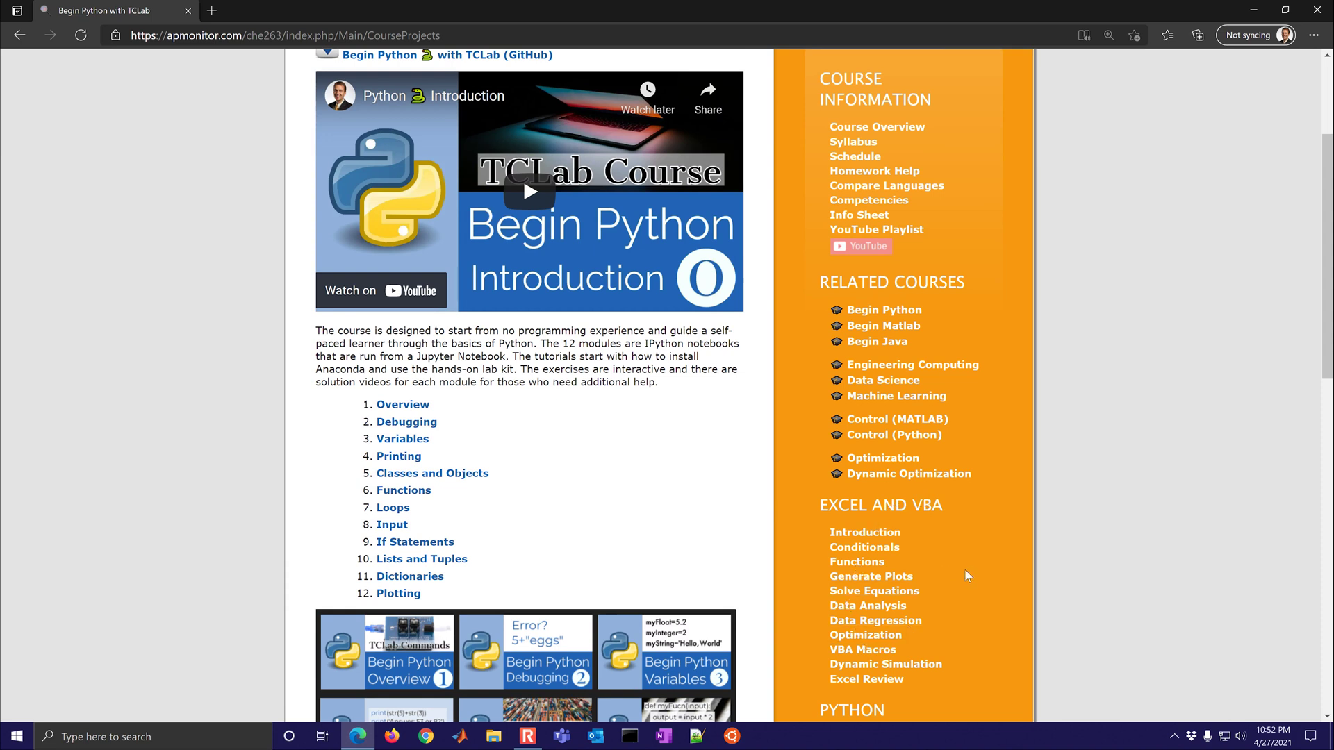
{"action": "scroll", "coordinate": [967, 576], "scroll_direction": "up", "scroll_amount": 3}
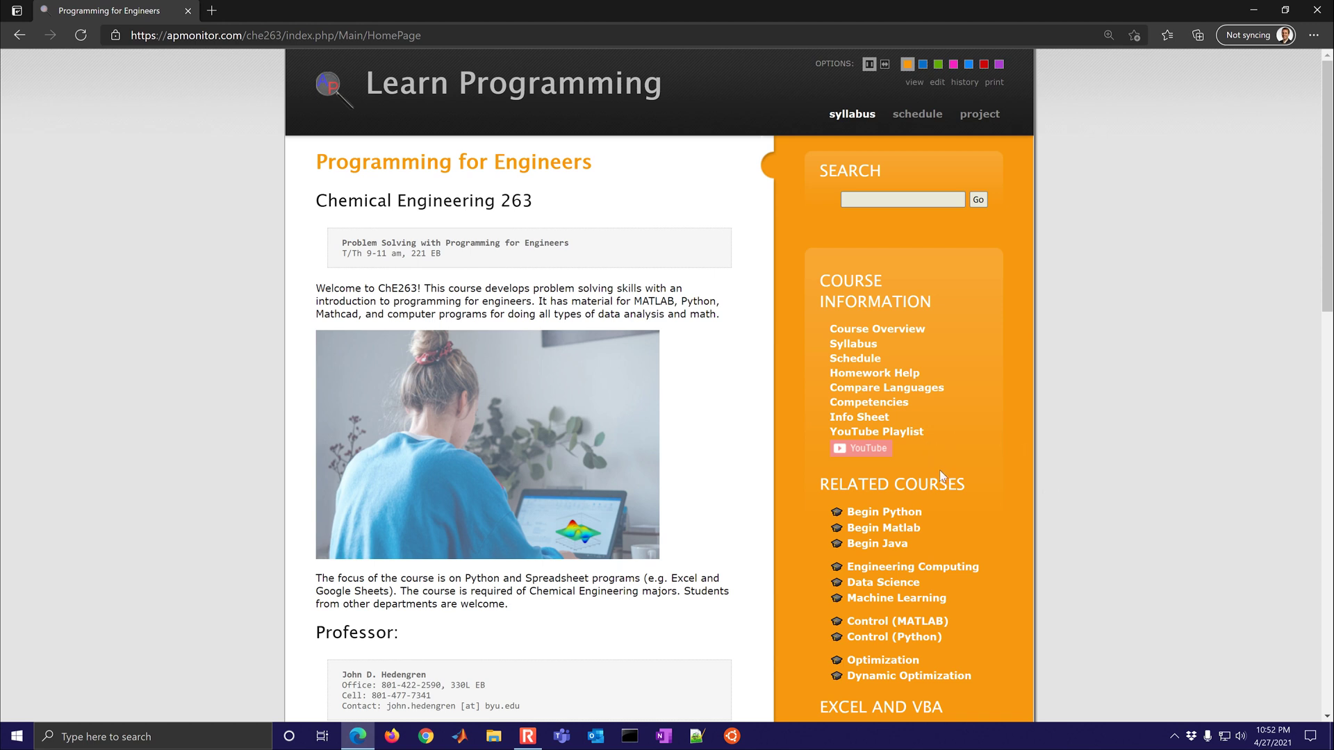
Return to the ChE 263 Programming for Engineers Schedule page listing classes with HW and GitHub links
{"action": "left_click", "coordinate": [868, 360]}
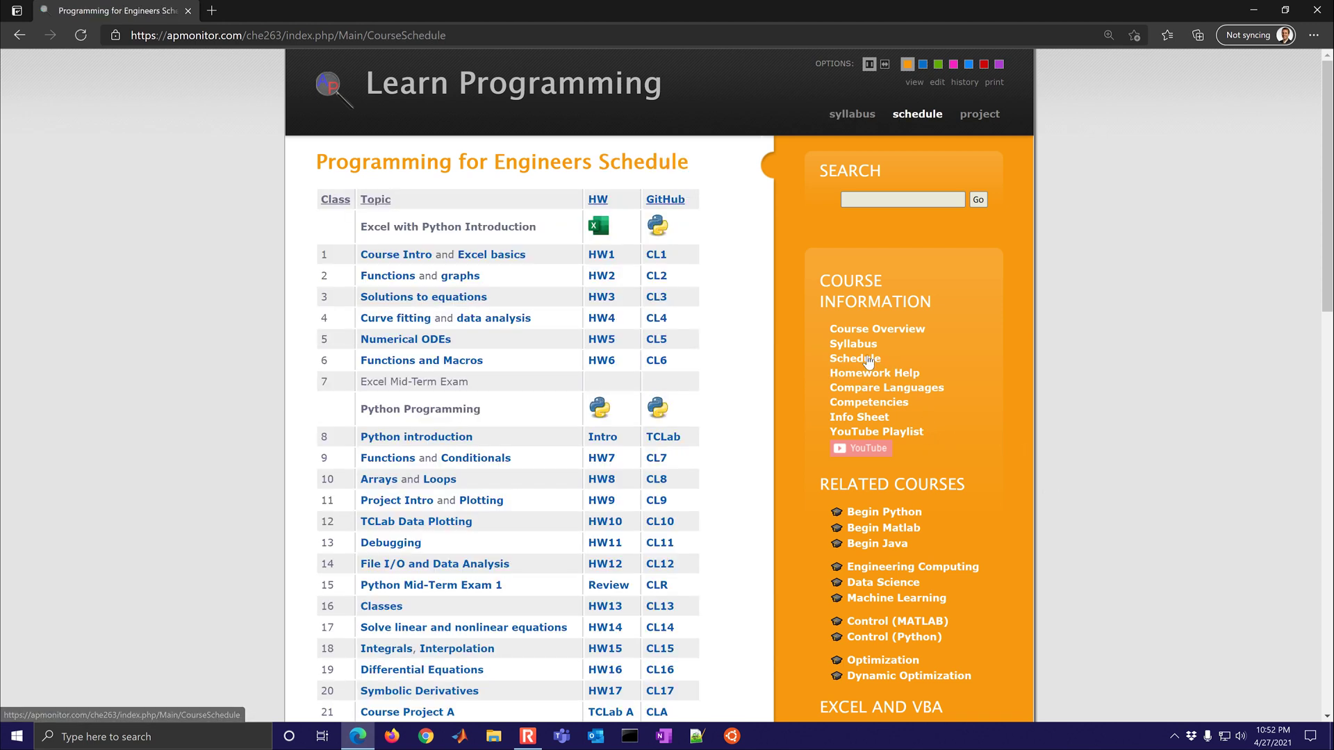